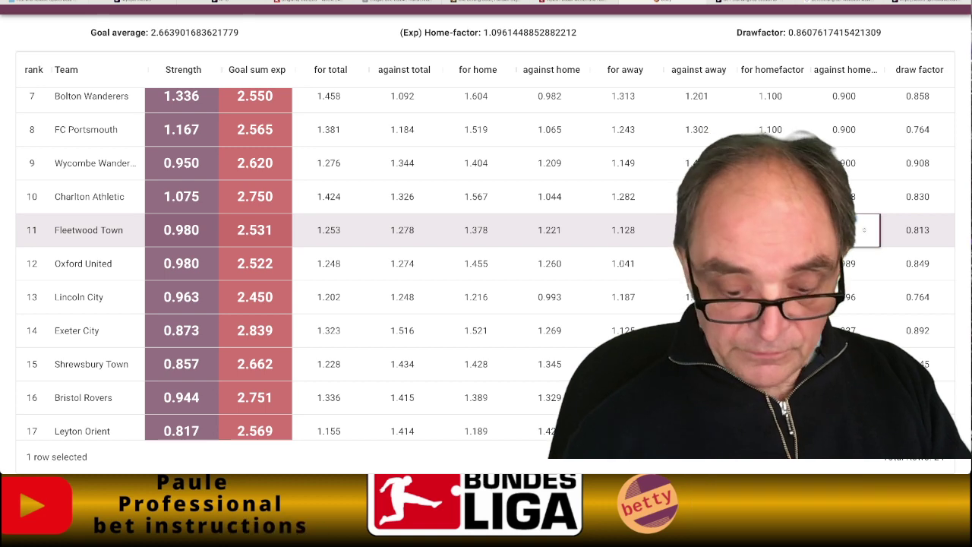
# Set Fleetwood Town's against homefactor to 0.89, and give Oxford United a for homefactor of 1.1 and an against homefactor of 0.9
pyautogui.scroll(-1, 767, 260)
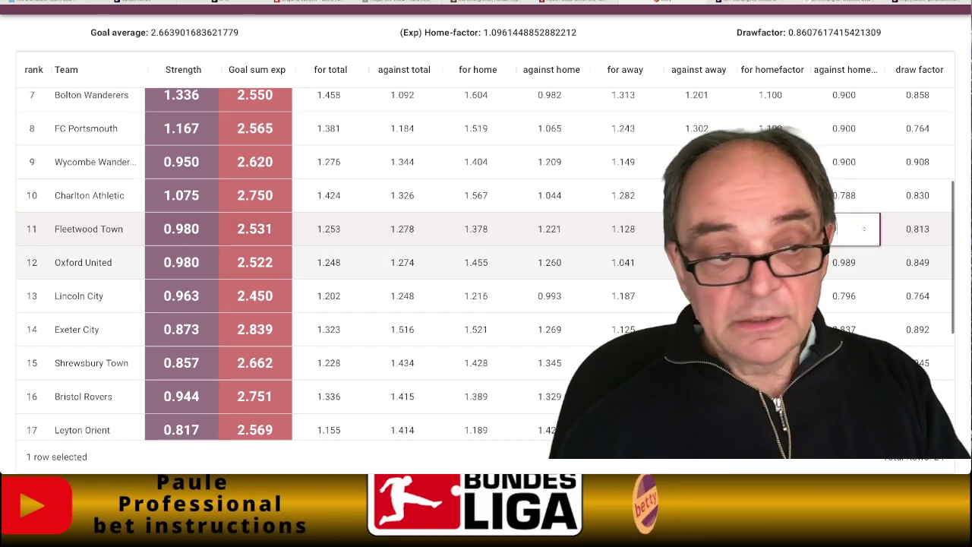
pyautogui.click(813, 262)
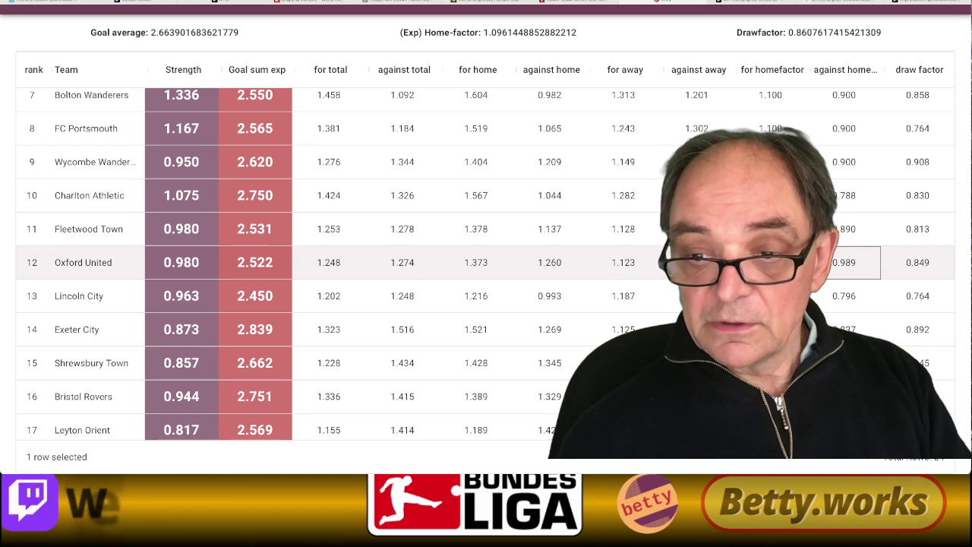
pyautogui.doubleClick(824, 262)
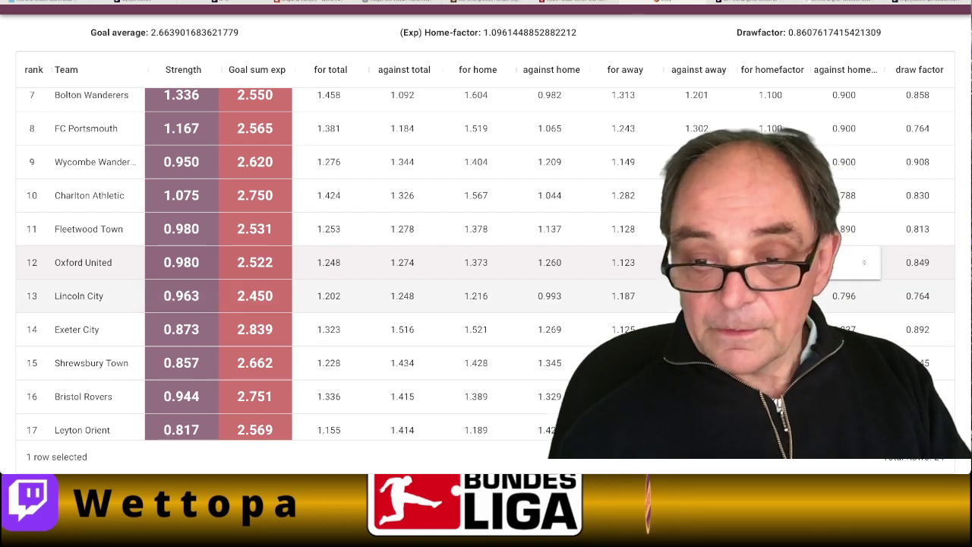
pyautogui.press('Return')
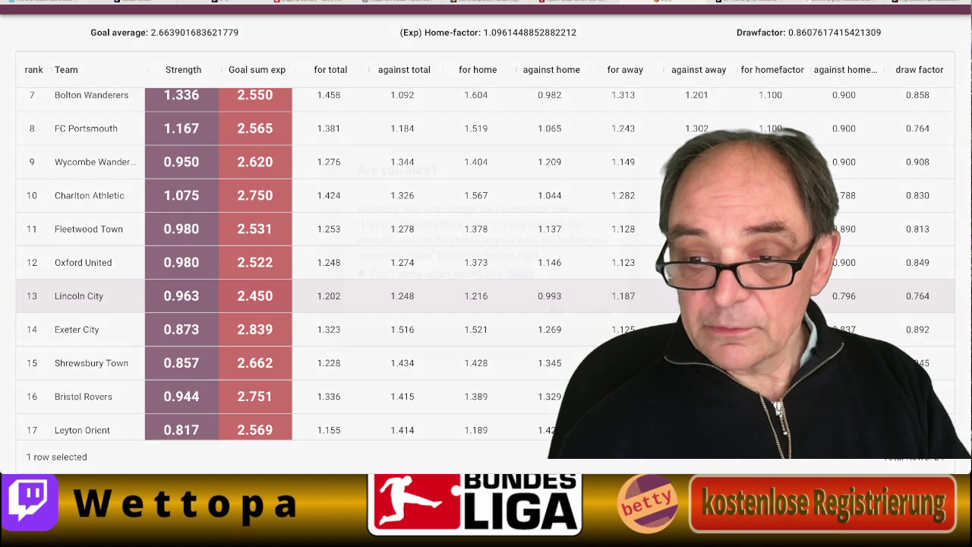
# Set the for homefactor to 1.1 and the against homefactor to 0.9 for Lincoln City and Exeter City
pyautogui.doubleClick(843, 297)
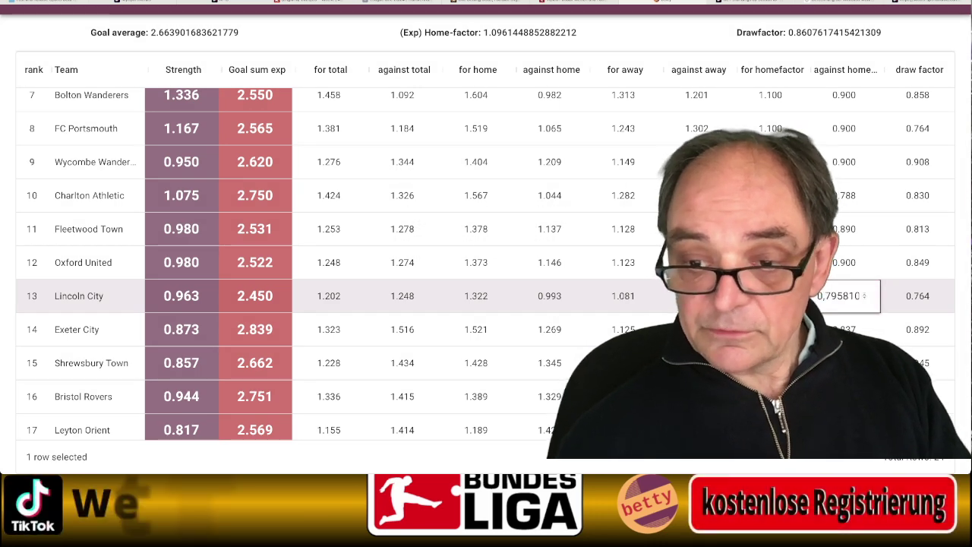
pyautogui.doubleClick(844, 296)
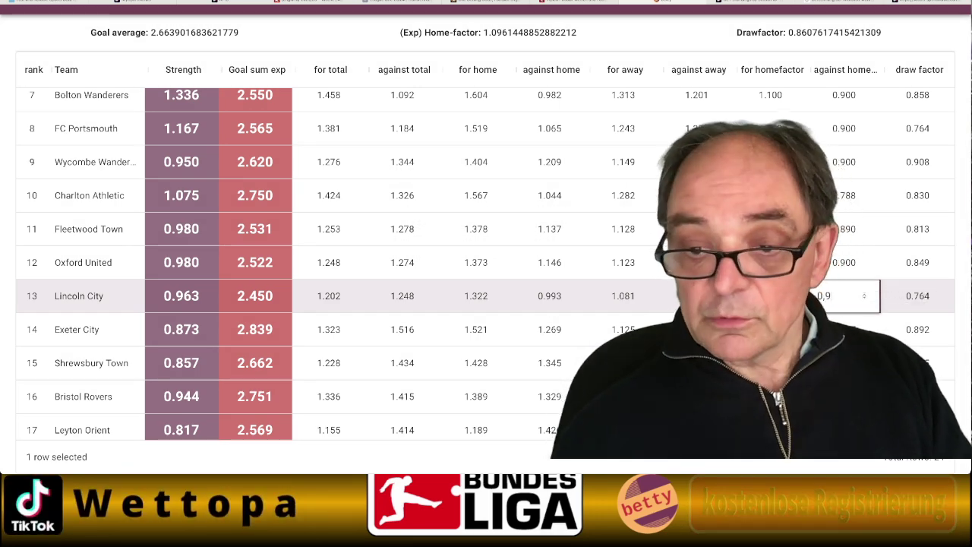
pyautogui.press('Return')
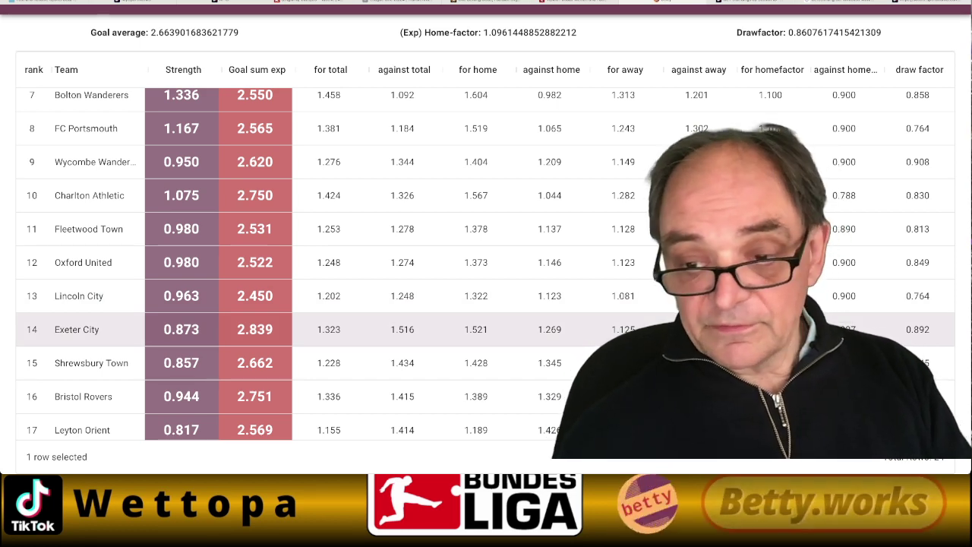
pyautogui.press('Return')
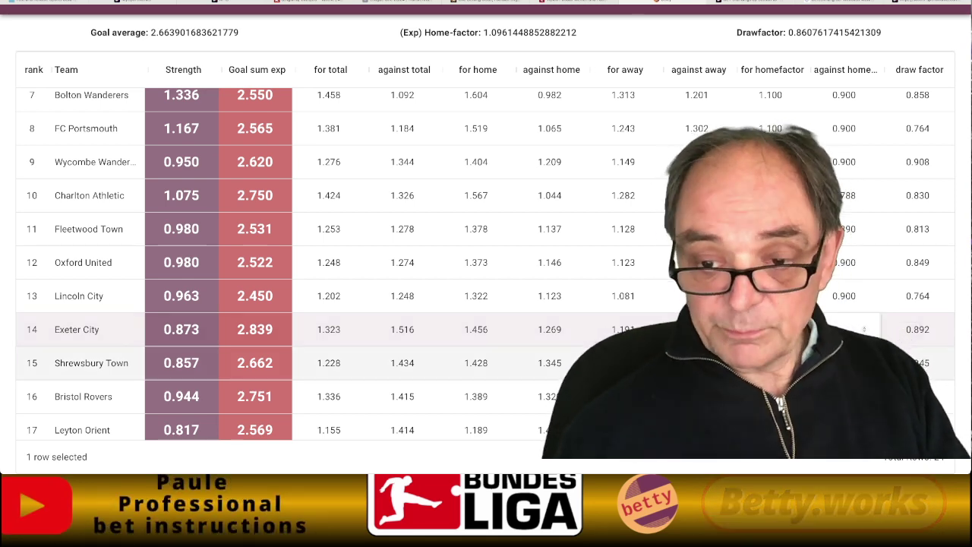
pyautogui.press('Return')
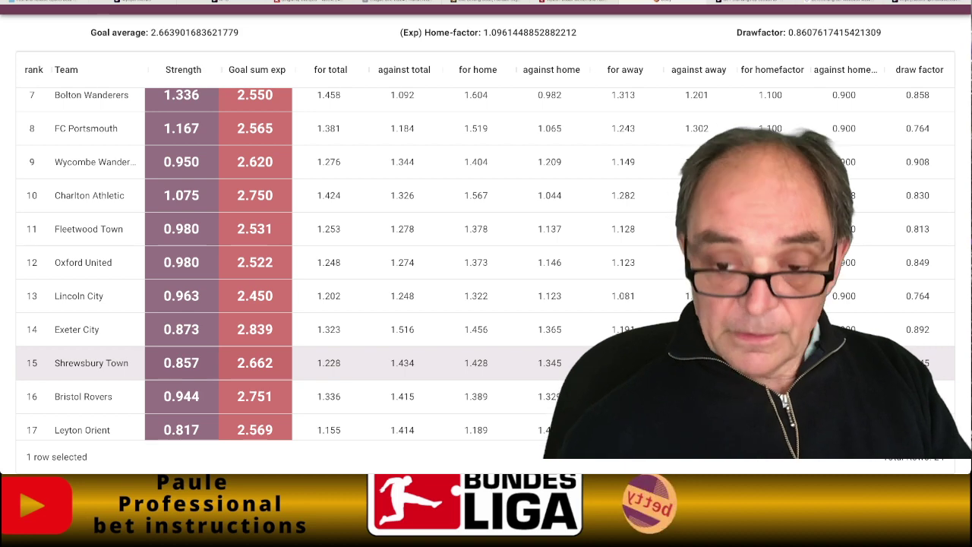
# Set the for homefactor to 1.1 and the against homefactor to 0.9 for Shrewsbury Town and Bristol Rovers
pyautogui.press('Tab')
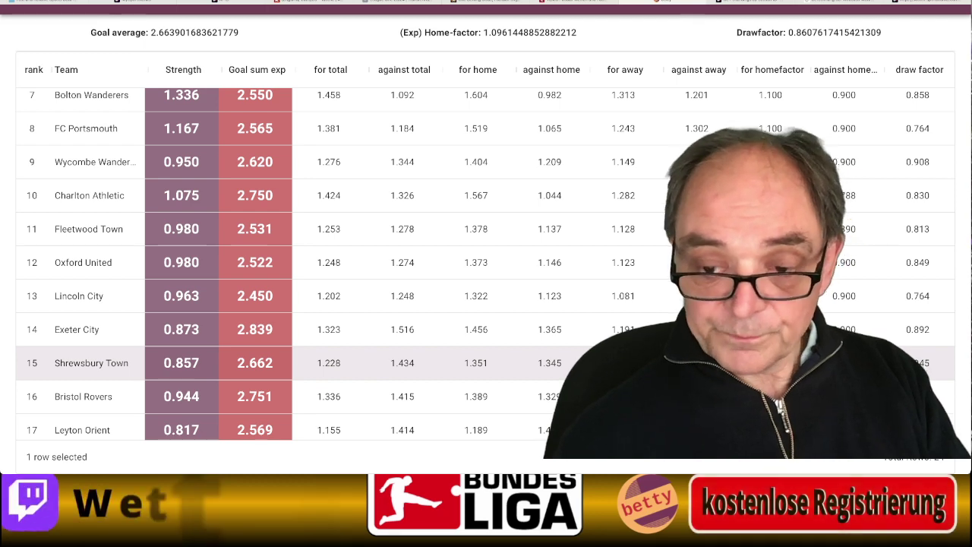
pyautogui.click(770, 396)
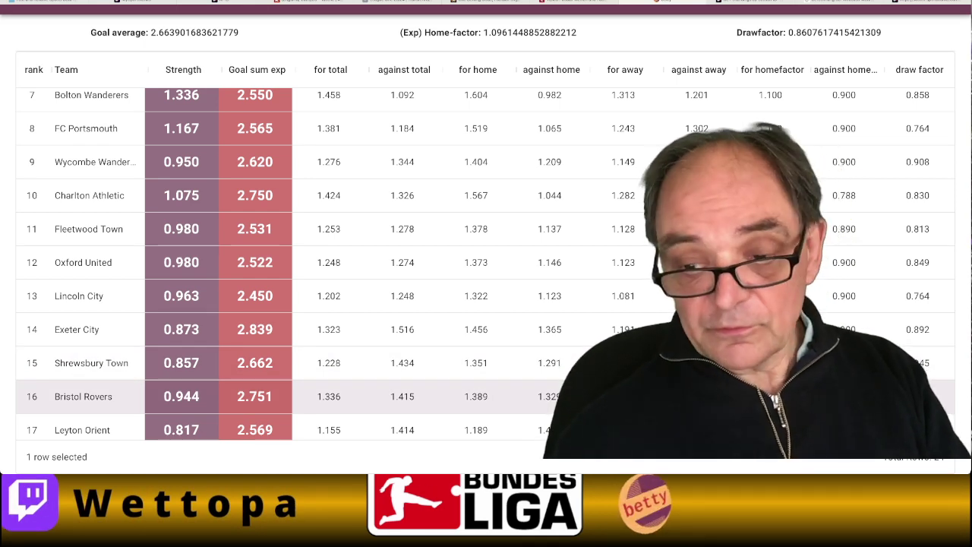
pyautogui.write('1.470')
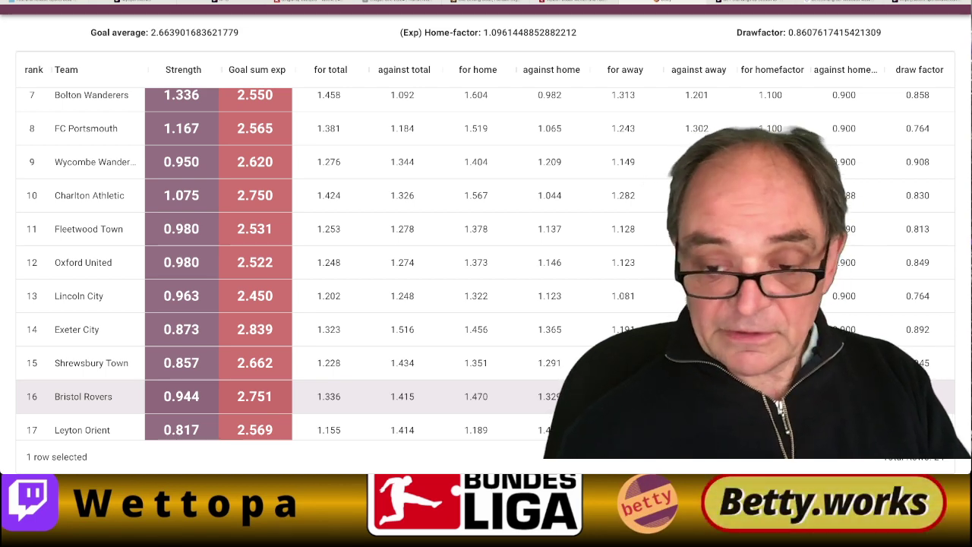
pyautogui.scroll(-1, 486, 396)
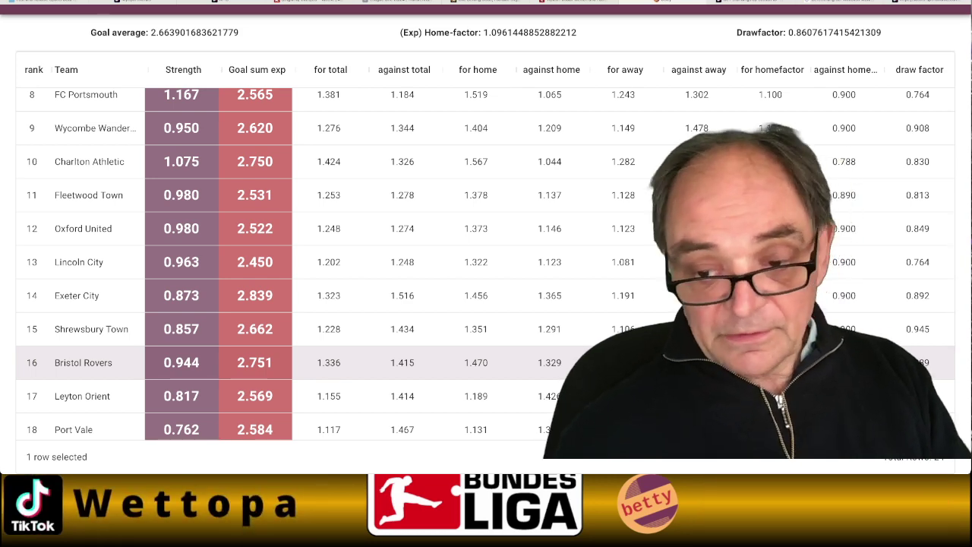
# Set the for homefactor to 1.1 and the against homefactor to 0.9 for Leyton Orient and Port Vale
pyautogui.doubleClick(770, 396)
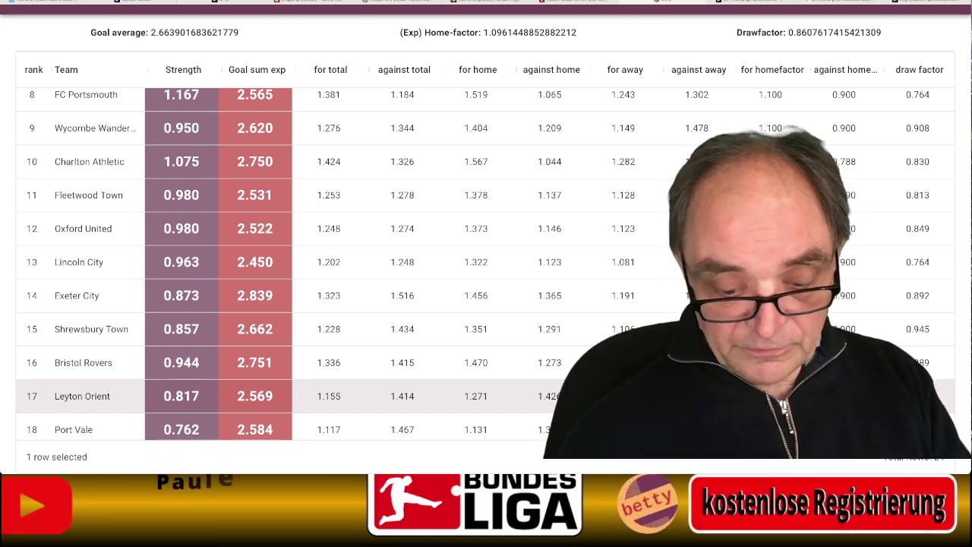
pyautogui.scroll(-1, 486, 262)
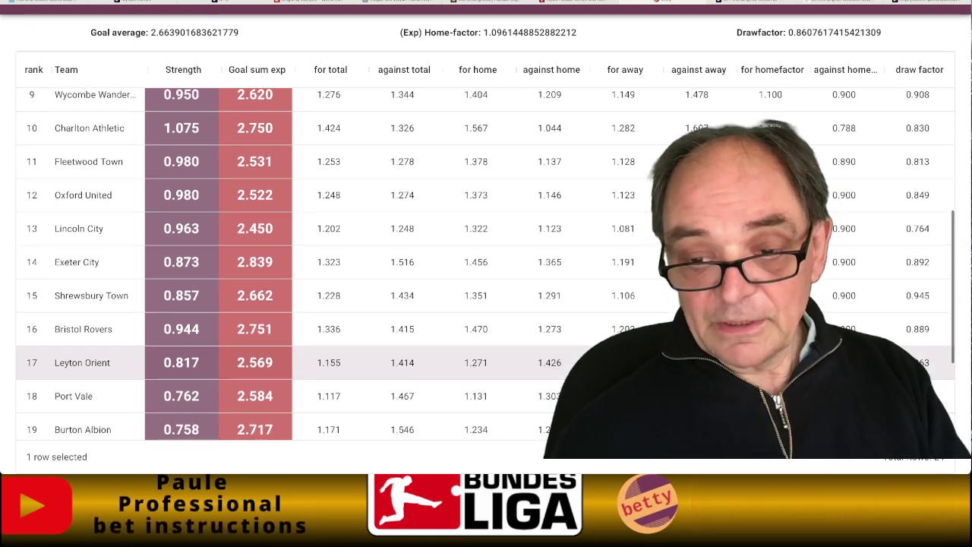
pyautogui.scroll(-1, 486, 262)
pyautogui.click(844, 326)
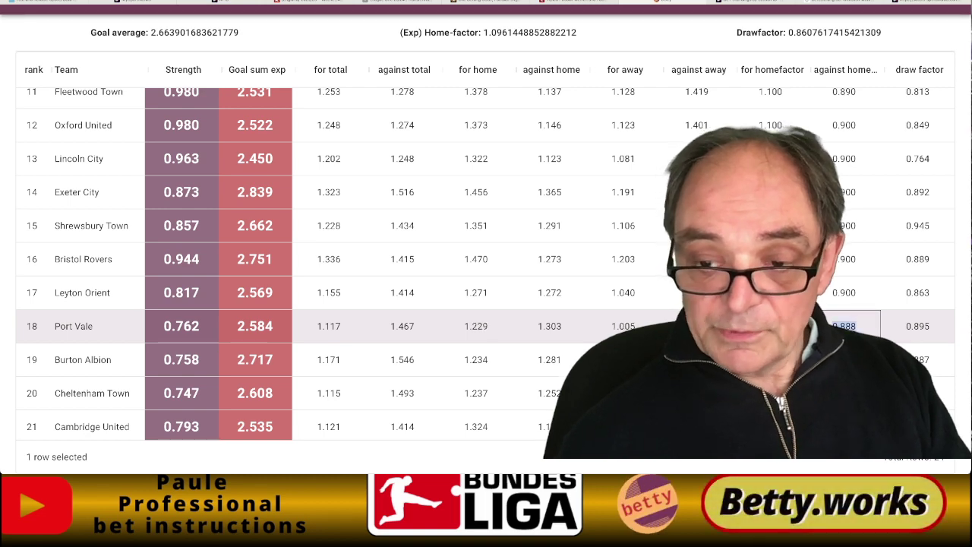
pyautogui.press('BackSpace')
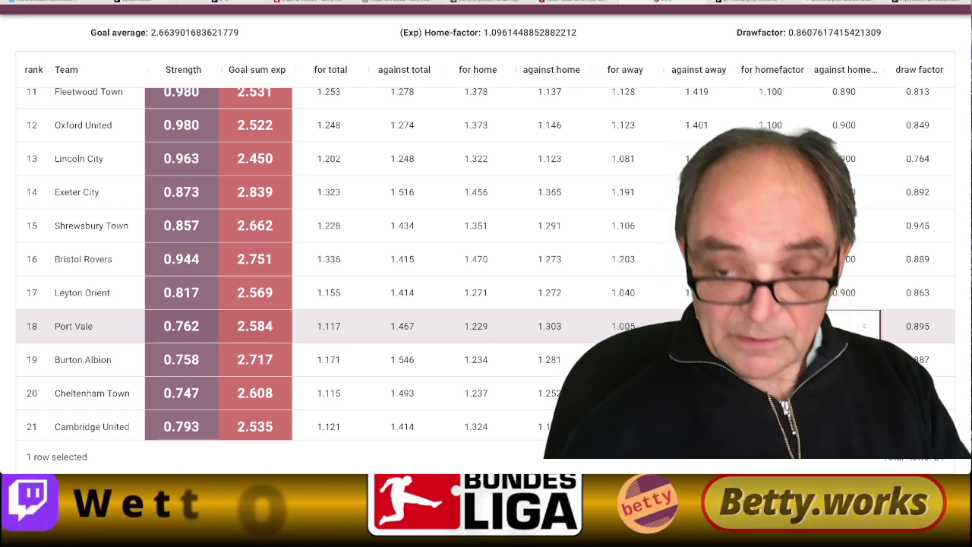
# Set the for homefactor to 1.1 and the against homefactor to 0.9 for Burton Albion and Cheltenham Town
pyautogui.click(843, 359)
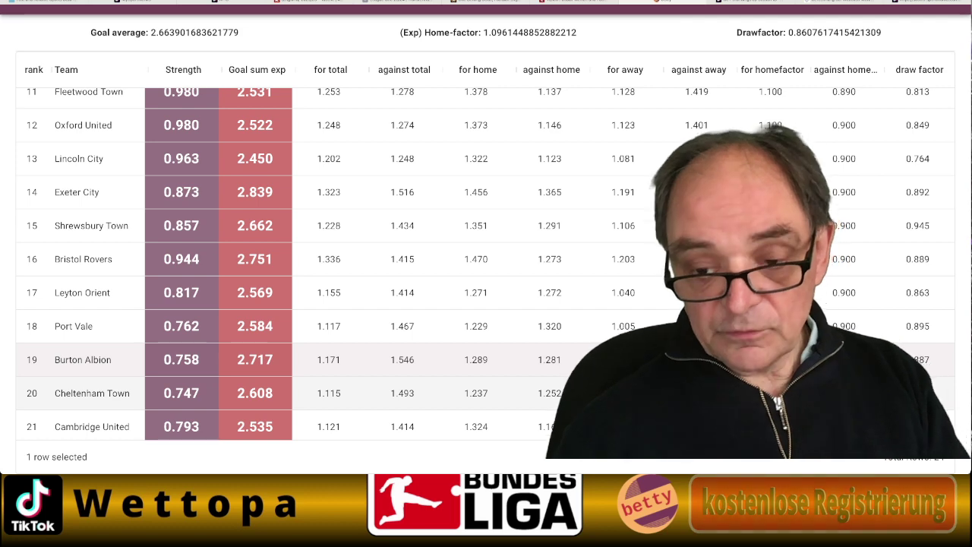
pyautogui.doubleClick(844, 394)
pyautogui.doubleClick(844, 393)
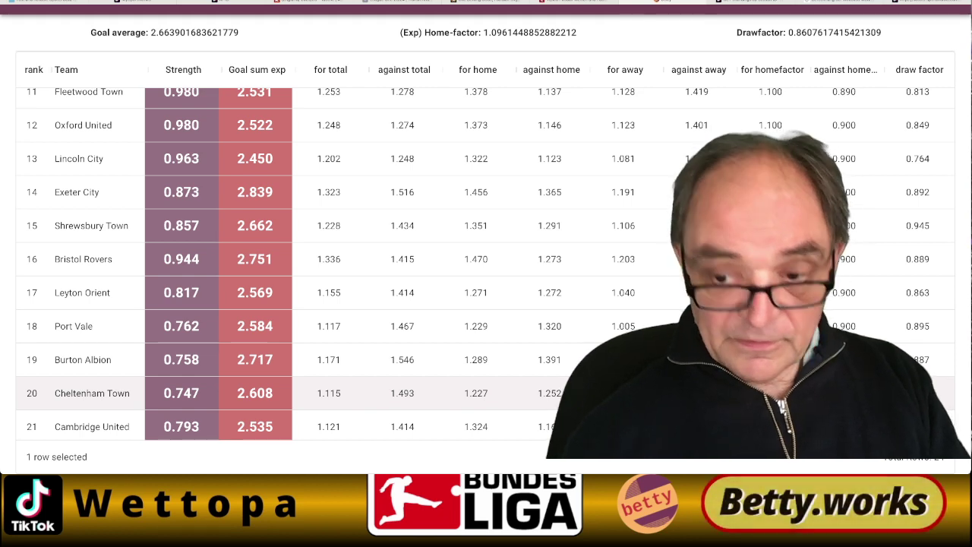
pyautogui.scroll(-3, 486, 258)
pyautogui.doubleClick(843, 292)
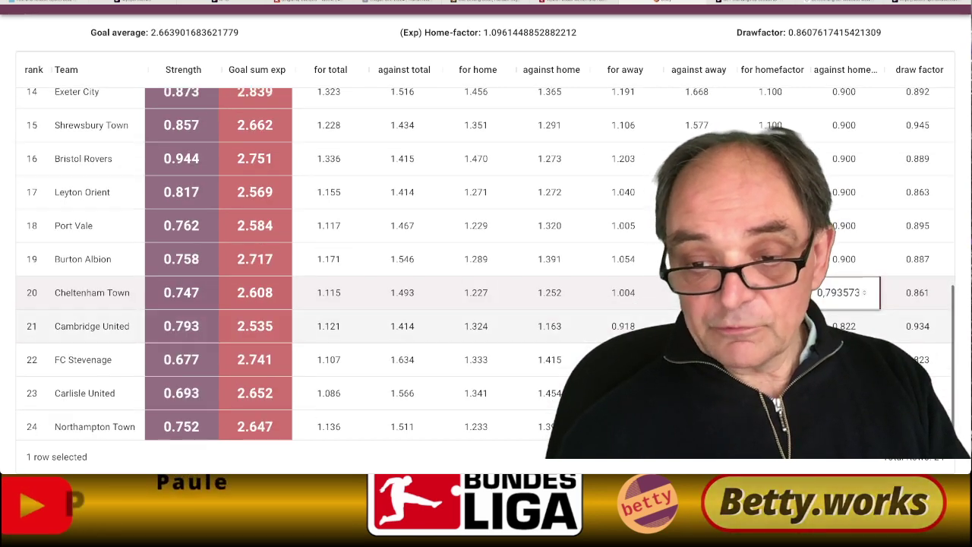
pyautogui.press('Return')
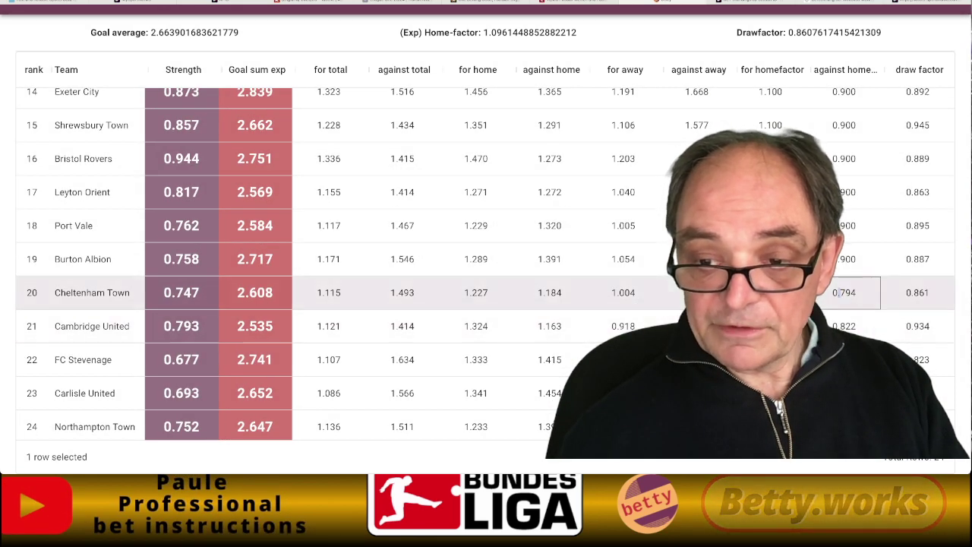
pyautogui.write('0,9')
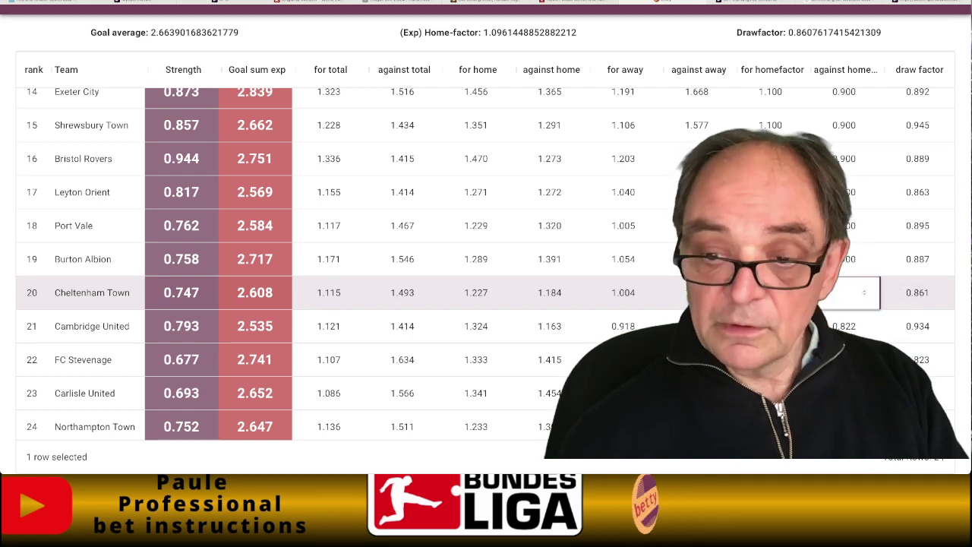
pyautogui.click(843, 327)
pyautogui.press('Return')
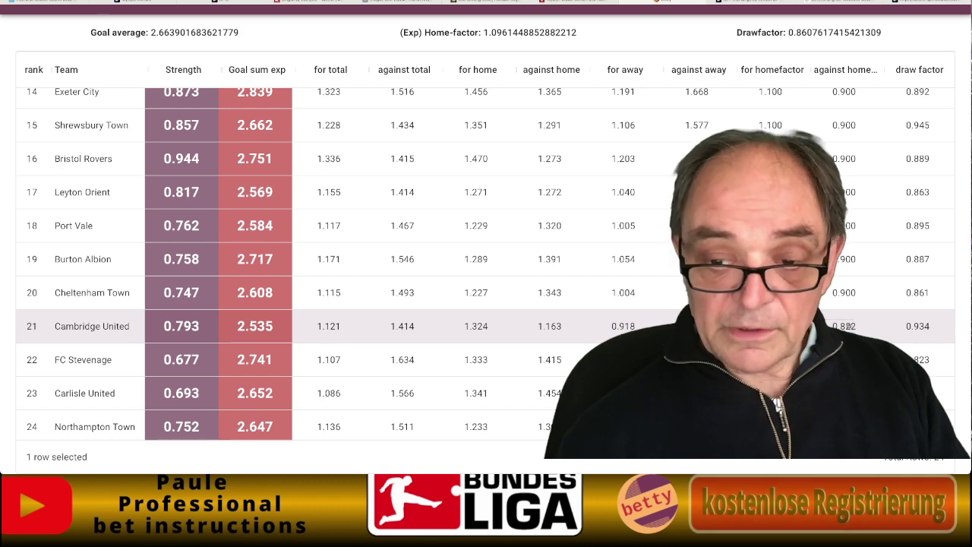
# Set the for homefactor to 1.1 and the against homefactor to 0.9 for Cambridge United, FC Stevenage, Carlisle United and Northampton Town
pyautogui.doubleClick(844, 326)
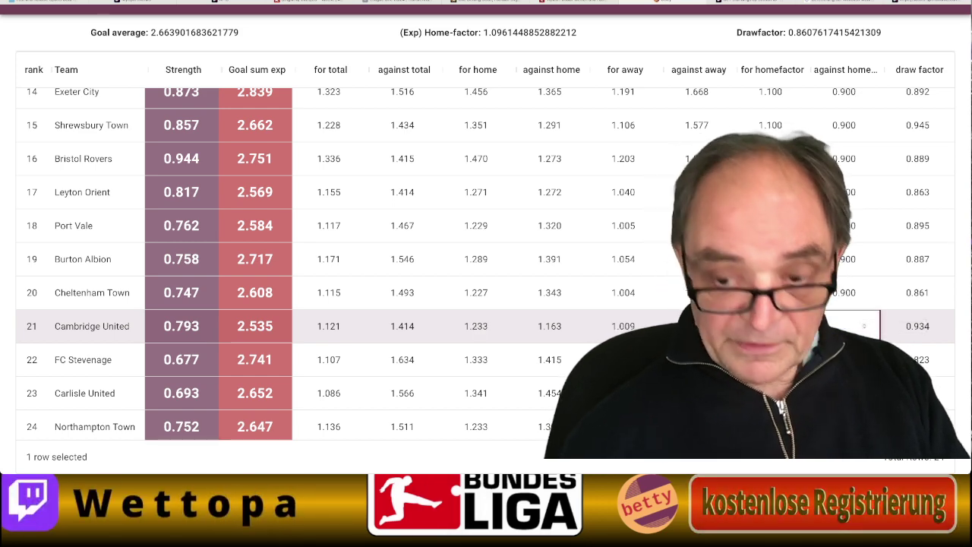
pyautogui.press('Return')
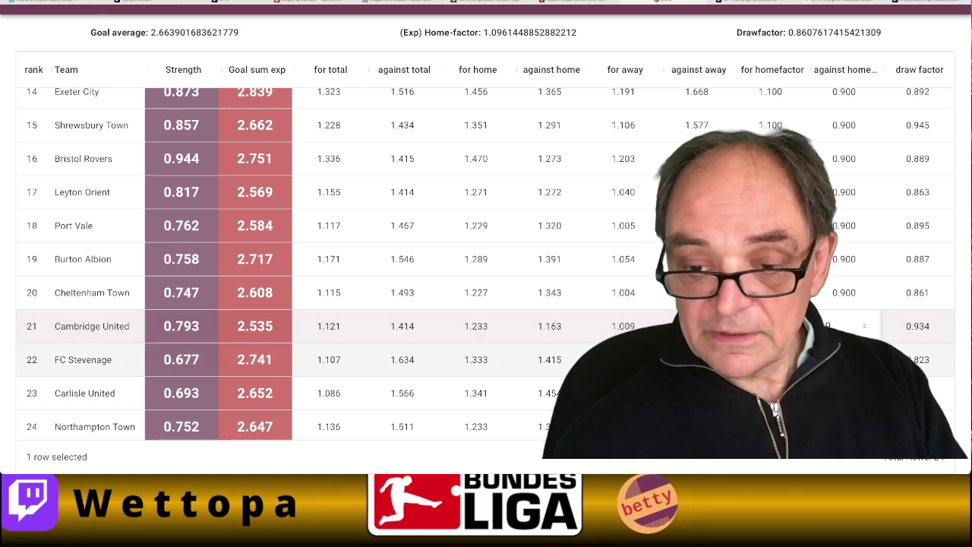
pyautogui.press('Return')
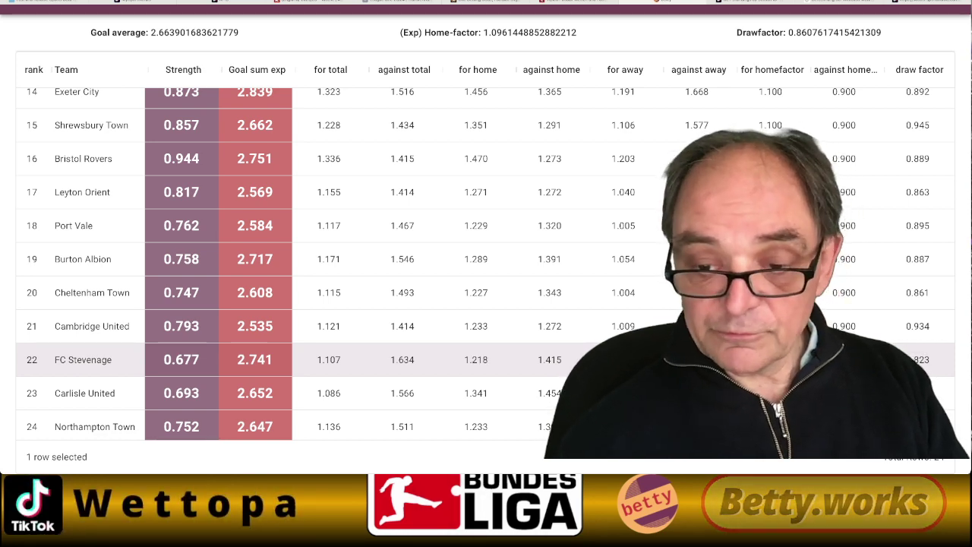
pyautogui.click(770, 393)
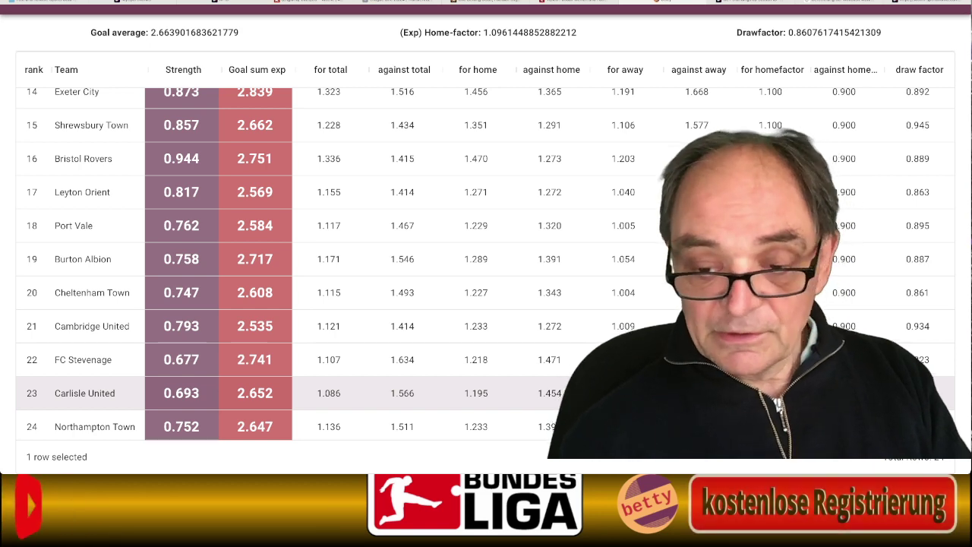
pyautogui.click(770, 426)
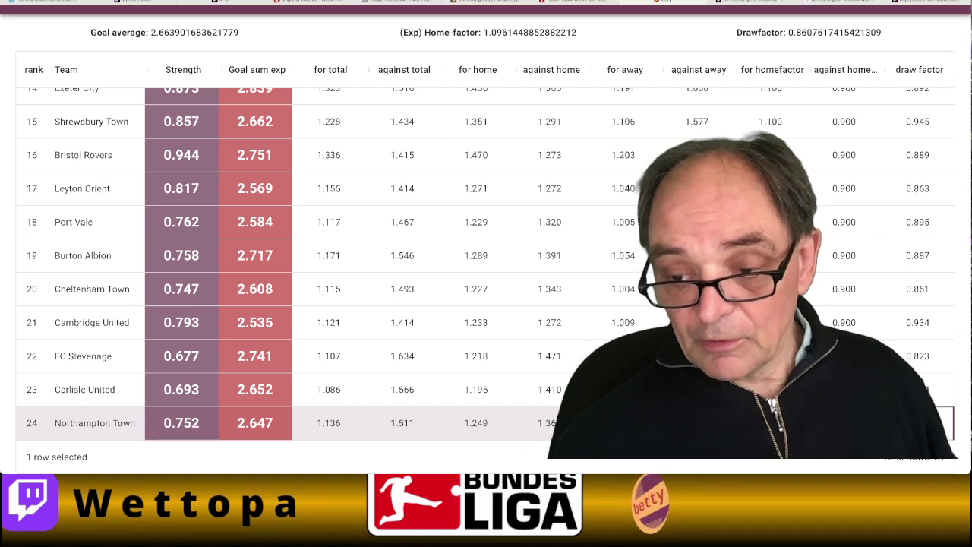
# Adjust Carlisle United's draw factor and set FC Stevenage's draw factor to about 0.848
pyautogui.doubleClick(919, 390)
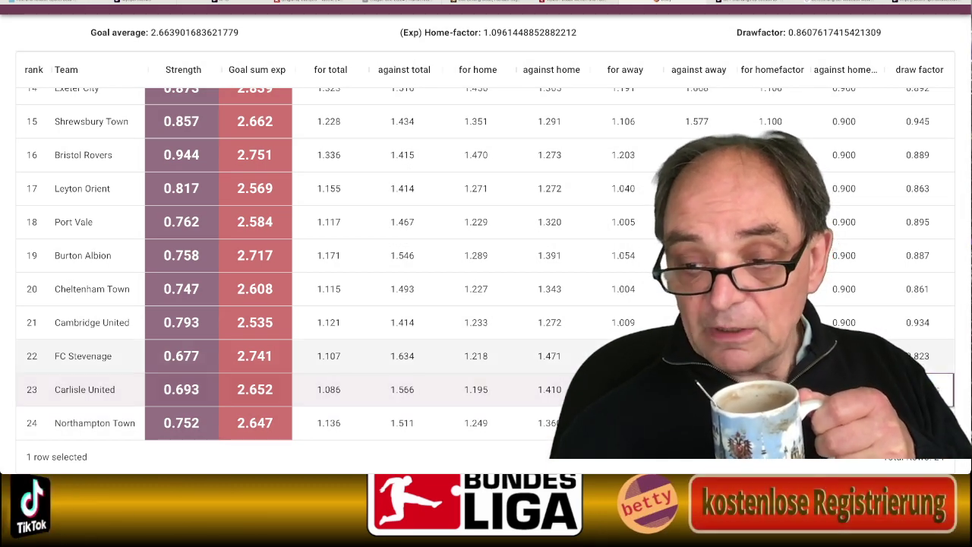
pyautogui.doubleClick(918, 356)
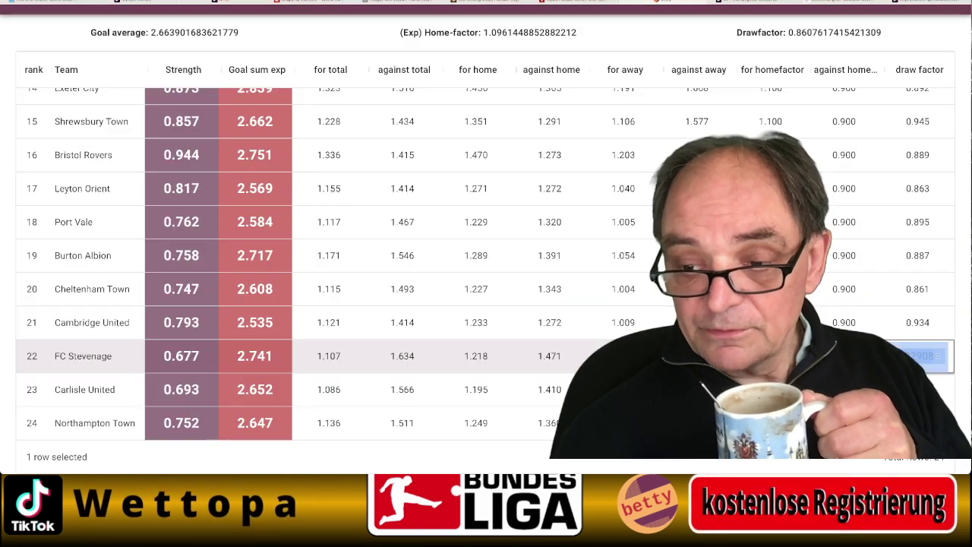
# Lower Cambridge United's draw factor to about 0.854
pyautogui.click(919, 323)
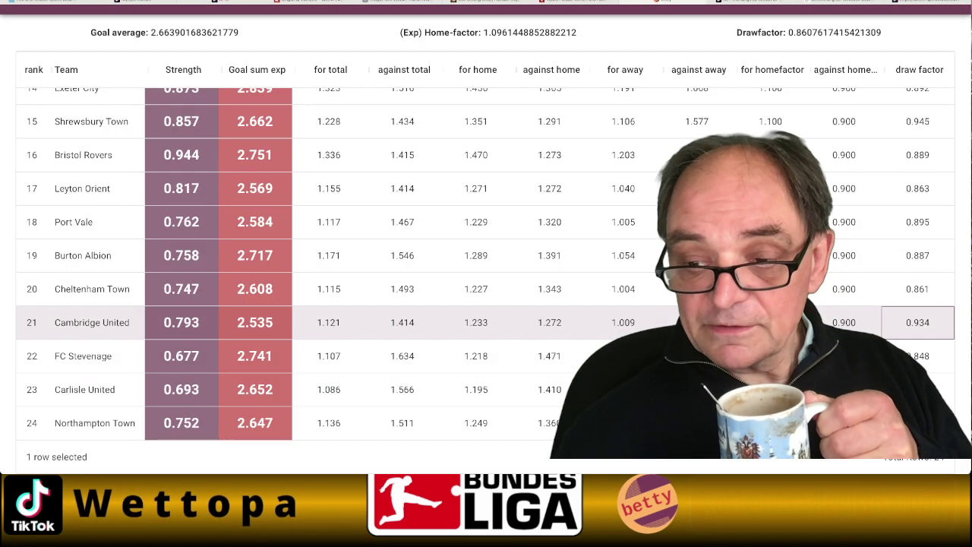
pyautogui.press('Down')
pyautogui.press('Down')
pyautogui.press('Down')
pyautogui.press('Down')
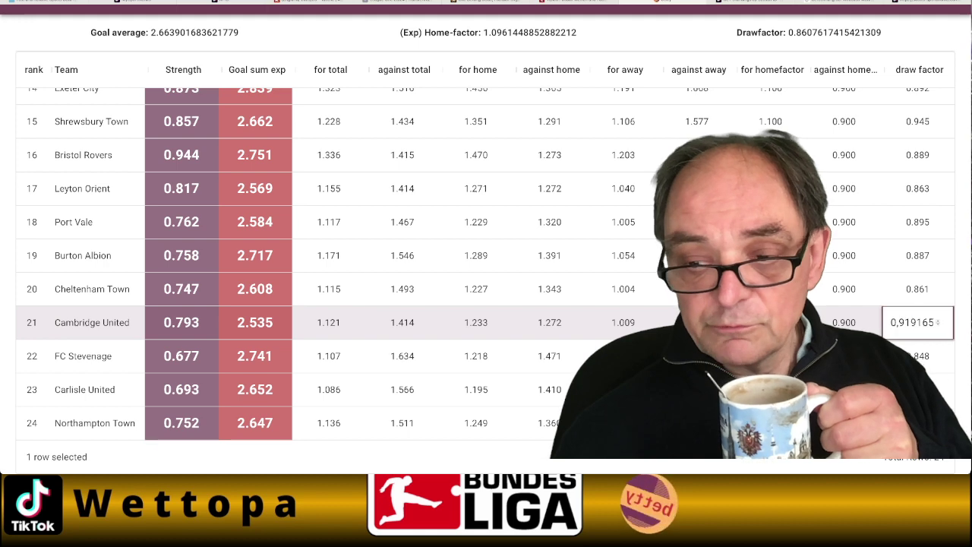
pyautogui.press('Down')
pyautogui.press('Down')
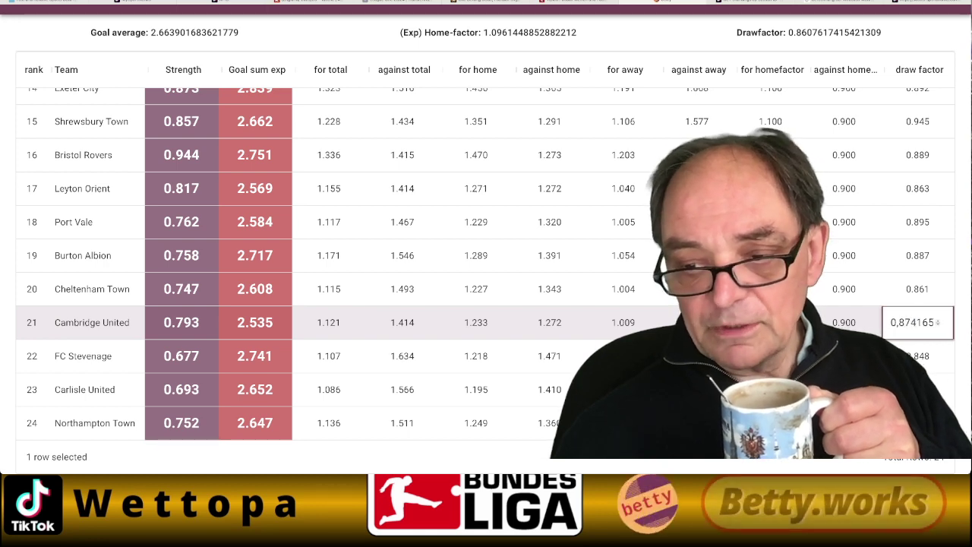
pyautogui.press('Down')
# Lower Cheltenham Town's draw factor to about 0.851
pyautogui.click(917, 290)
pyautogui.doubleClick(917, 290)
pyautogui.press('Down')
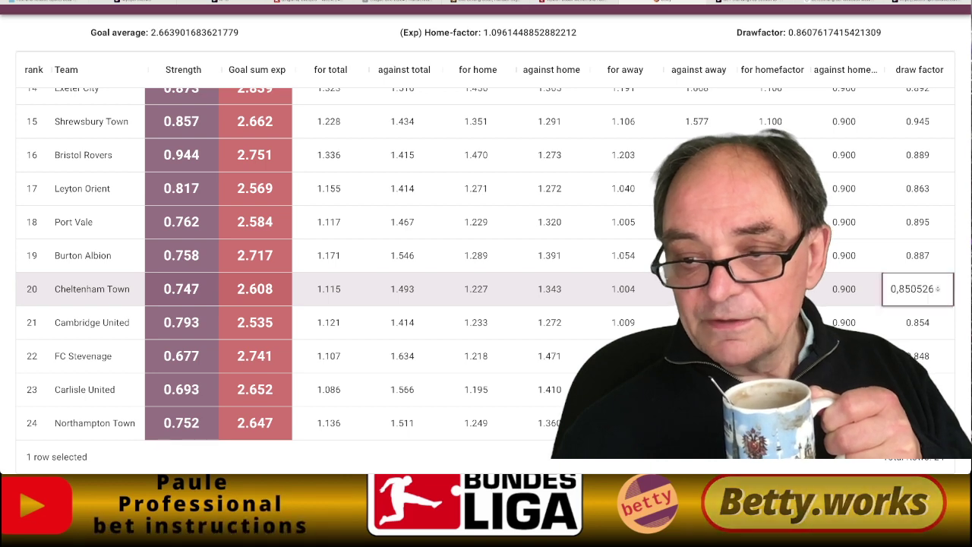
pyautogui.press('Return')
# Lower Burton Albion's draw factor to about 0.852
pyautogui.press('Up')
pyautogui.press('Return')
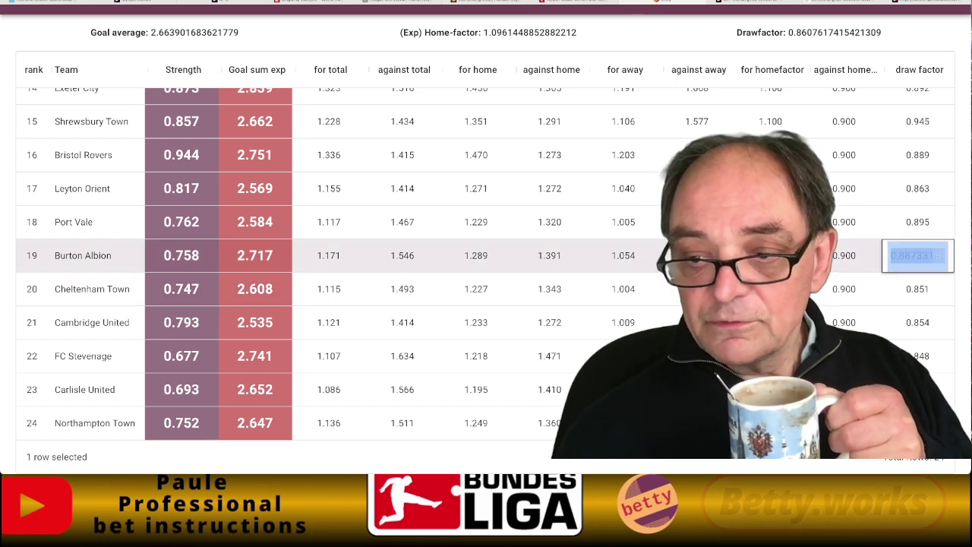
pyautogui.press('Down')
pyautogui.press('Down')
pyautogui.press('Down')
pyautogui.press('Down')
pyautogui.press('Down')
pyautogui.press('Down')
pyautogui.press('Down')
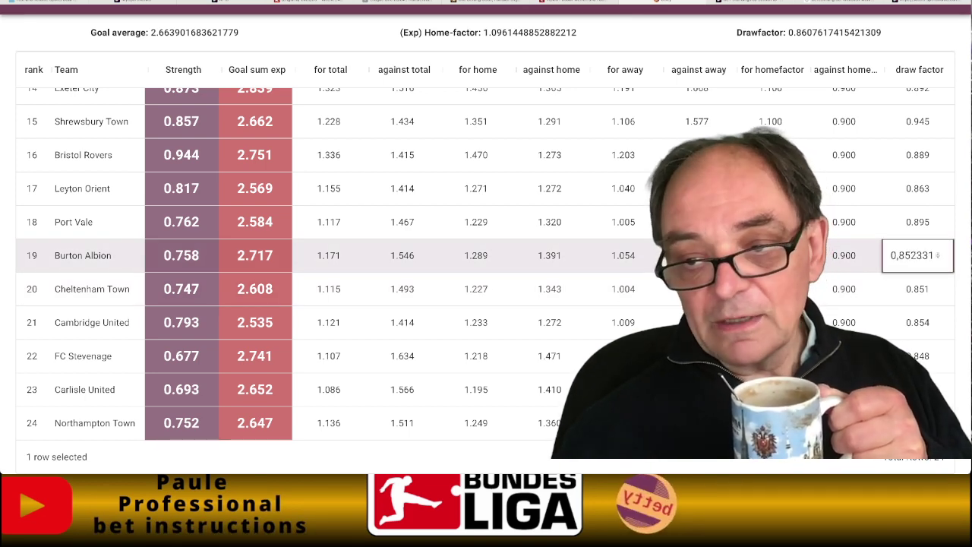
pyautogui.press('Return')
# Change Port Vale's draw factor to about 0.940 and accept the change
pyautogui.press('Up')
pyautogui.press('Return')
pyautogui.write('0,855342')
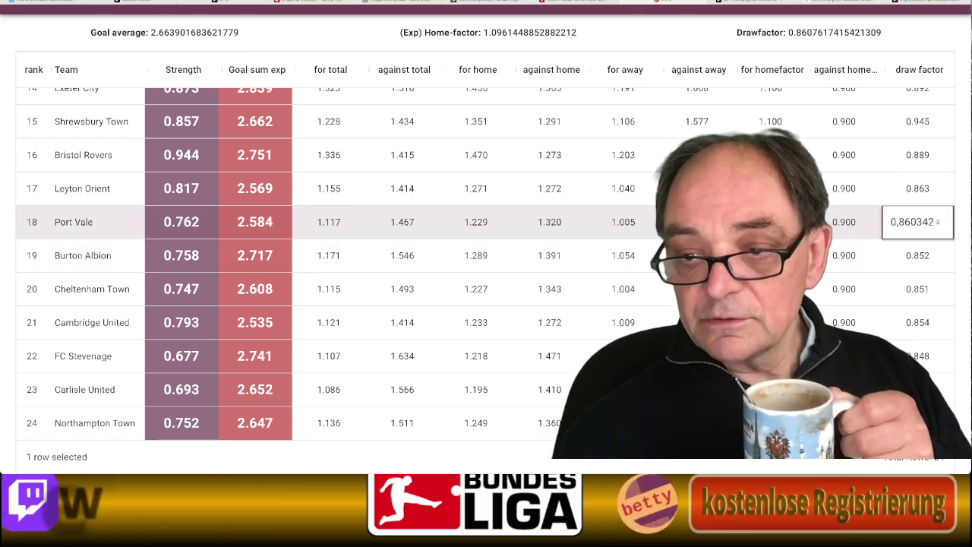
pyautogui.press('Return')
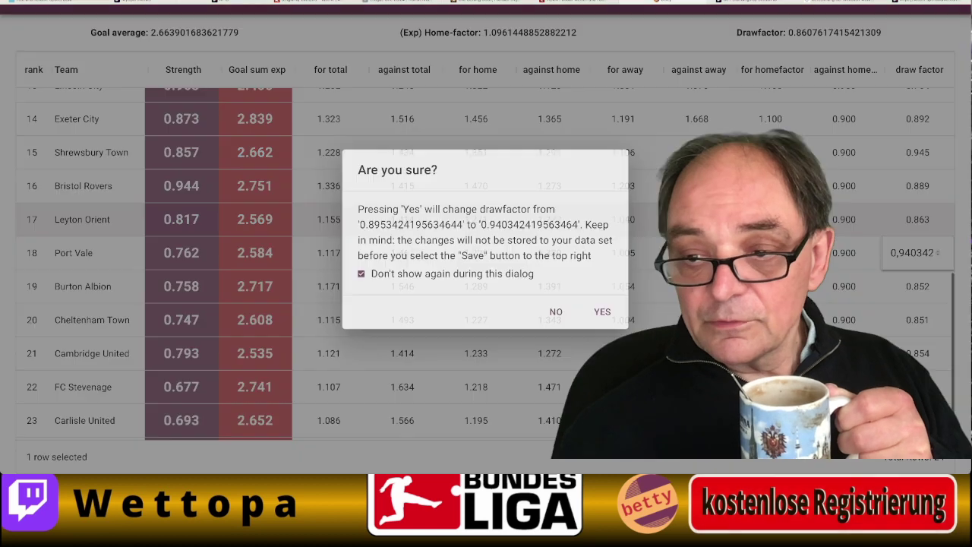
pyautogui.press('Return')
# Lower Leyton Orient's draw factor to about 0.853
pyautogui.press('Up')
pyautogui.press('Return')
pyautogui.write('0,852558')
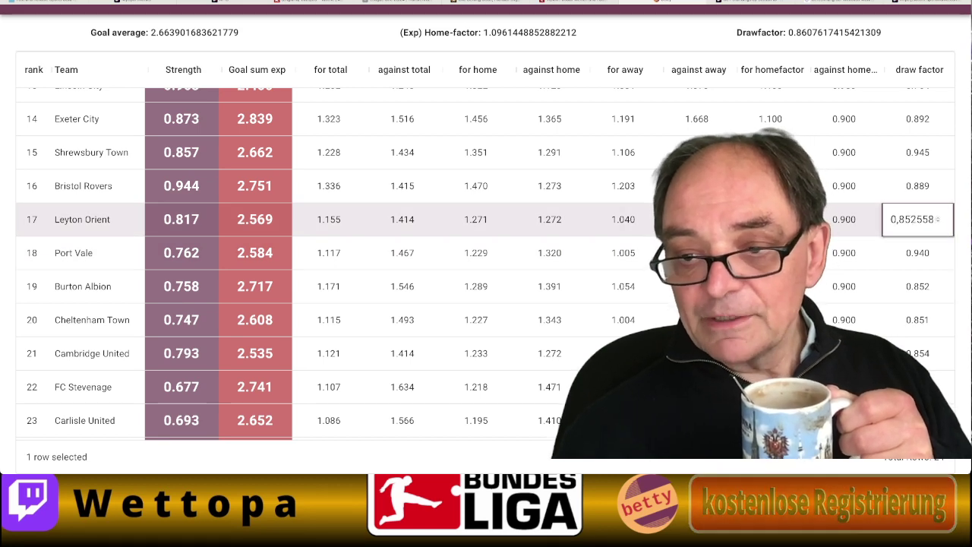
pyautogui.click(938, 217)
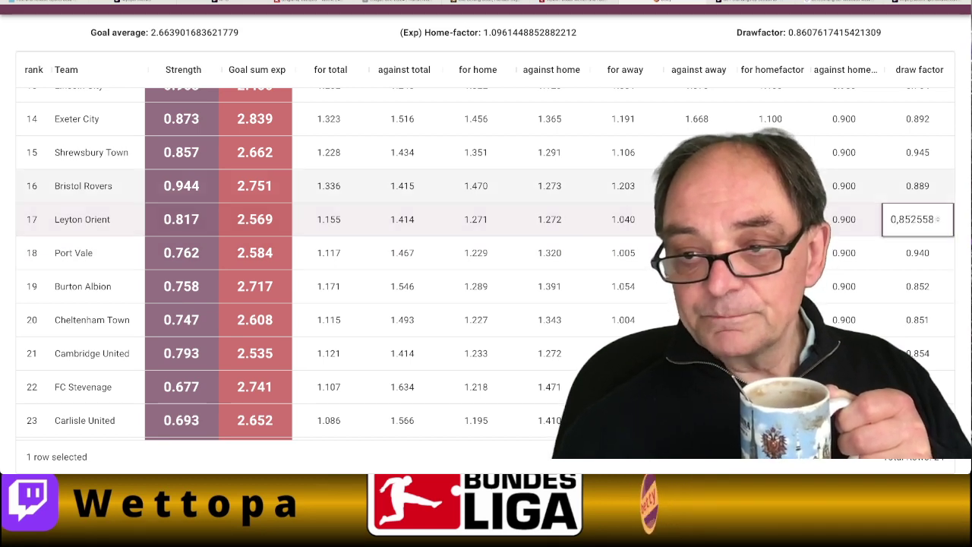
# Lower Bristol Rovers' draw factor to about 0.864
pyautogui.click(917, 186)
pyautogui.doubleClick(917, 186)
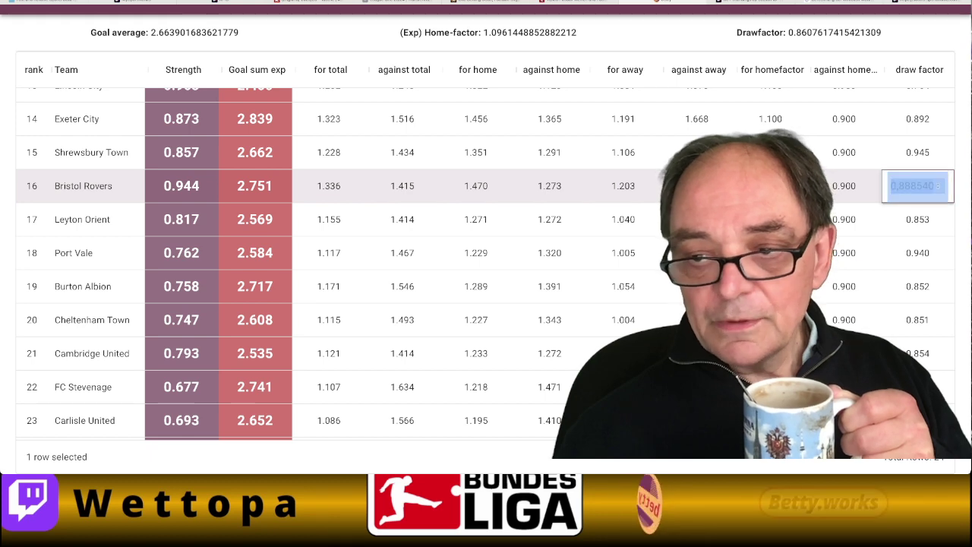
pyautogui.click(937, 189)
pyautogui.doubleClick(938, 188)
pyautogui.doubleClick(938, 188)
# Change Shrewsbury Town's draw factor to about 1.010
pyautogui.click(917, 153)
pyautogui.doubleClick(918, 153)
pyautogui.click(938, 155)
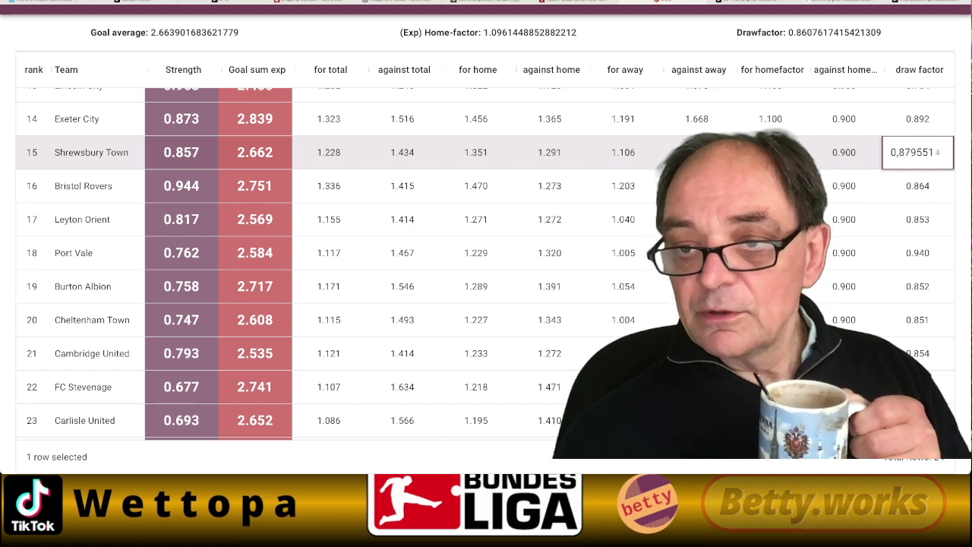
pyautogui.scroll(10, 922, 153)
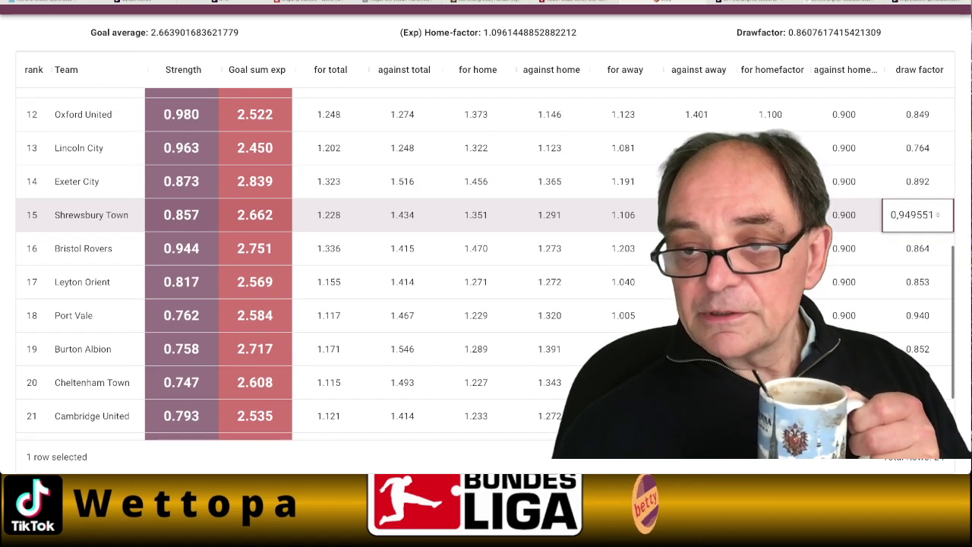
# Lower Exeter City's draw factor to about 0.862
pyautogui.click(918, 181)
pyautogui.press('Return')
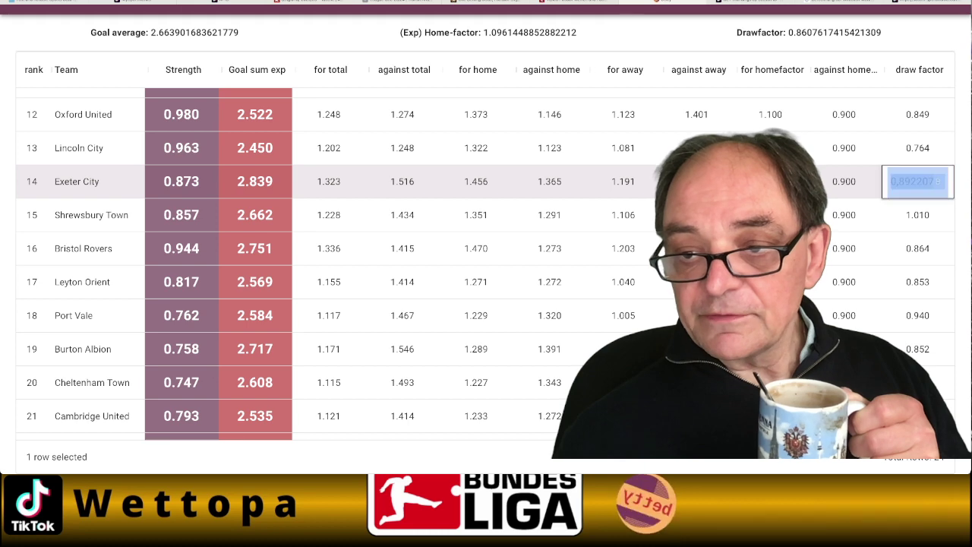
pyautogui.write('0,877207')
pyautogui.press('Down')
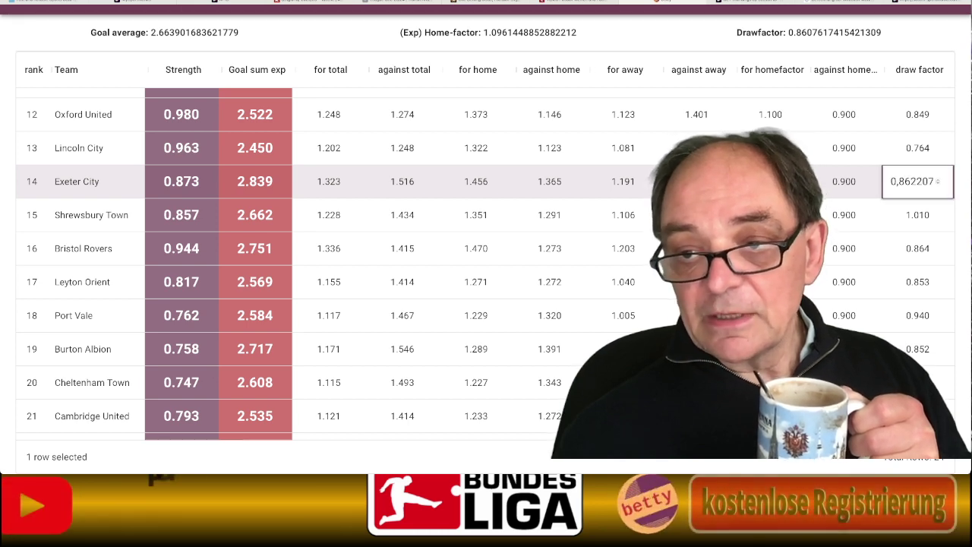
pyautogui.press('Up')
pyautogui.press('Return')
# Raise Lincoln City's draw factor to about 0.974
pyautogui.press('Return')
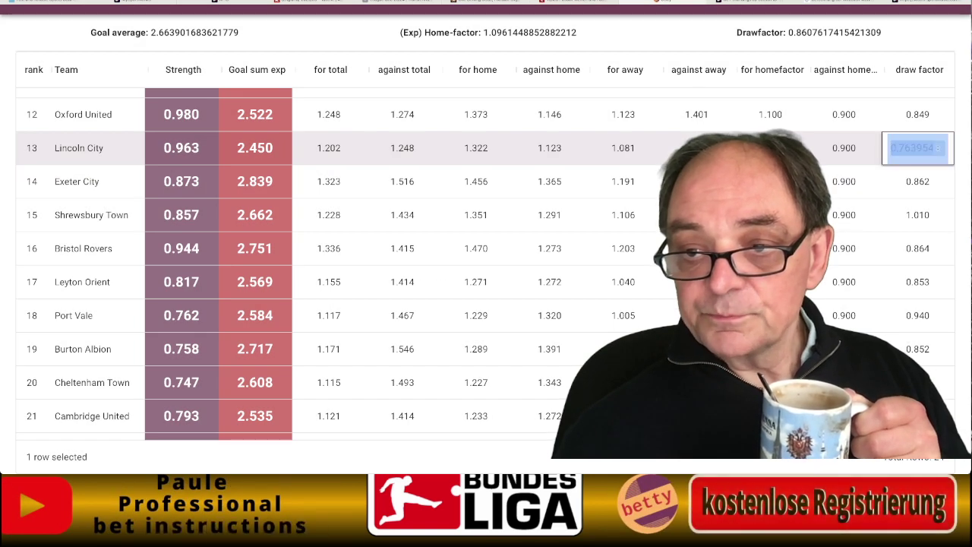
pyautogui.press('Up')
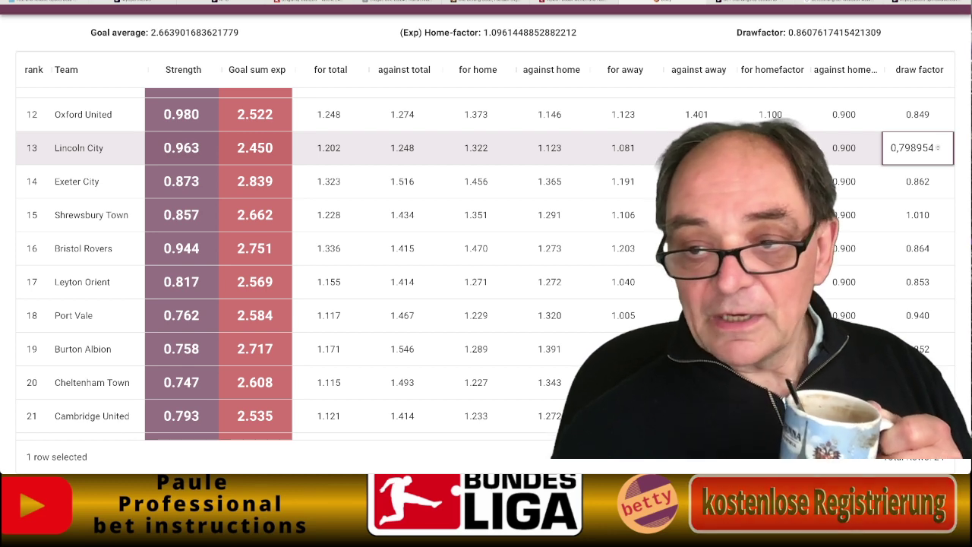
pyautogui.press('Up')
pyautogui.press('Up')
pyautogui.press('Up')
pyautogui.press('Up')
pyautogui.press('Up')
pyautogui.press('Up')
pyautogui.press('Up')
pyautogui.press('Up')
pyautogui.press('Up')
pyautogui.press('Up')
pyautogui.press('Up')
pyautogui.press('Up')
pyautogui.press('Up')
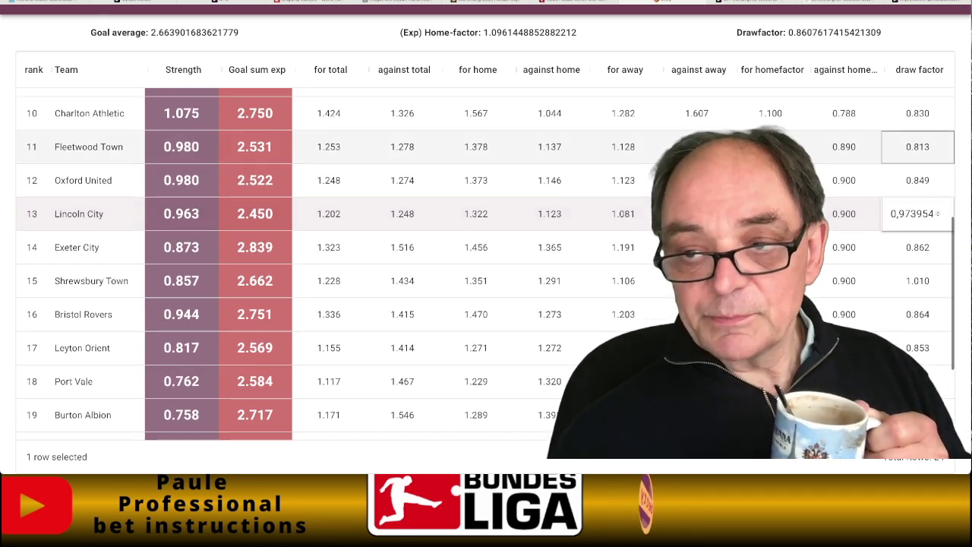
# Raise Fleetwood Town's draw factor to about 0.918
pyautogui.click(918, 146)
pyautogui.doubleClick(917, 146)
pyautogui.press('Up')
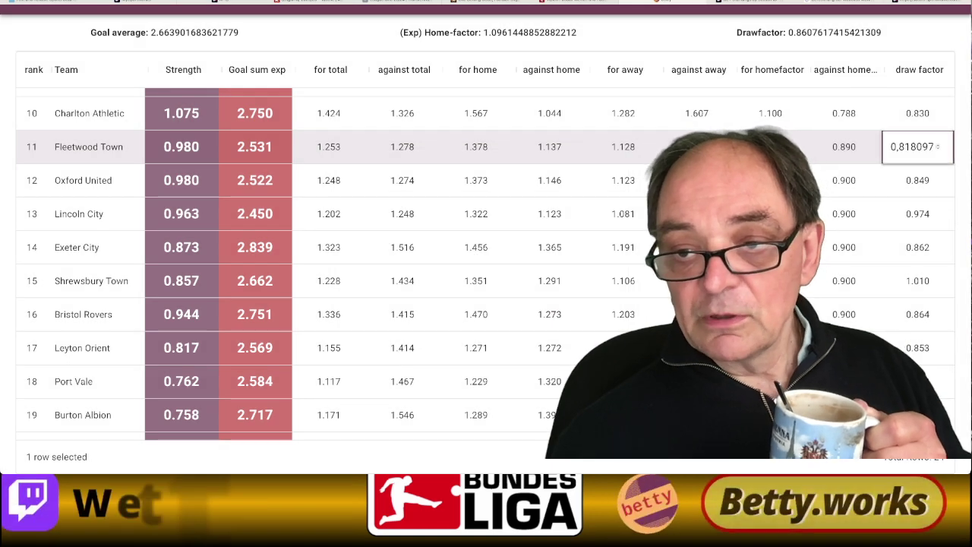
pyautogui.press('Up')
pyautogui.press('Up')
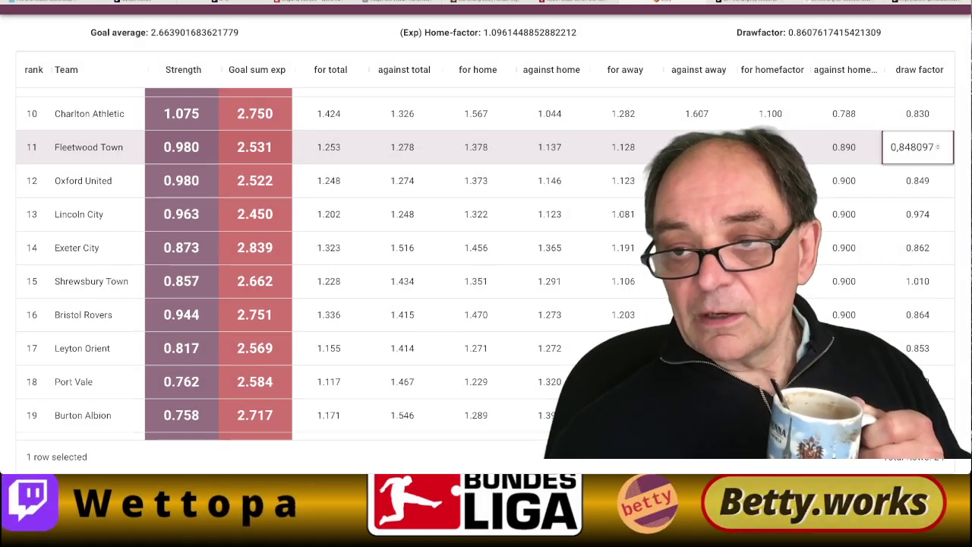
pyautogui.press('Up')
pyautogui.press('Up')
pyautogui.press('Up')
pyautogui.press('Up')
pyautogui.press('Up')
pyautogui.press('Up')
pyautogui.press('Up')
pyautogui.press('Return')
pyautogui.press('Return')
# Raise Charlton Athletic's draw factor to about 0.845
pyautogui.press('Up')
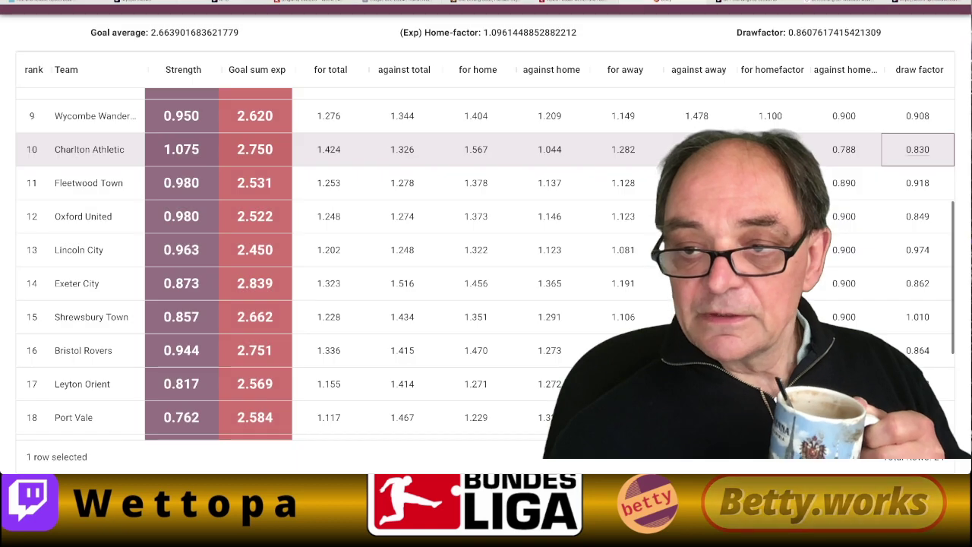
pyautogui.press('Up')
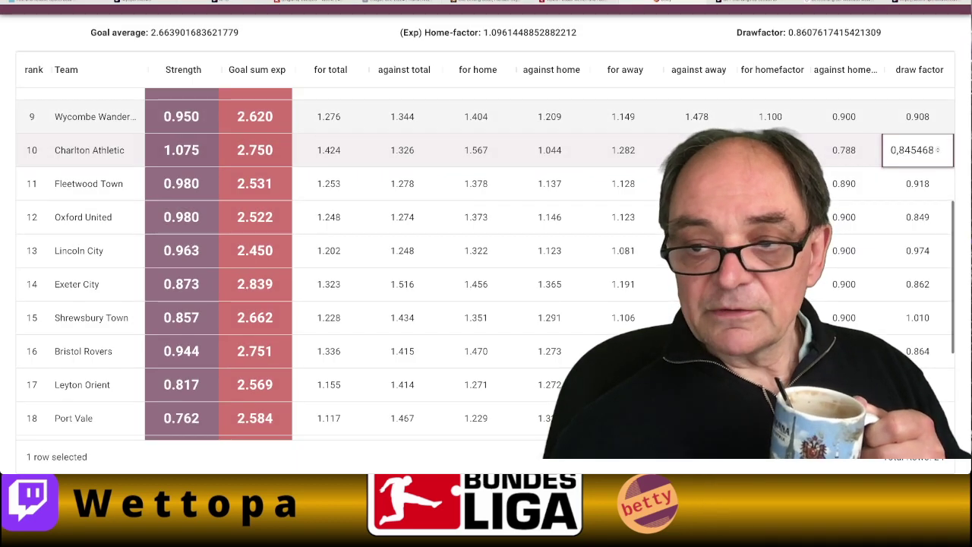
pyautogui.press('Return')
# Change the draw factor of the Wycombe team at rank 9 to about 0.928
pyautogui.press('Up')
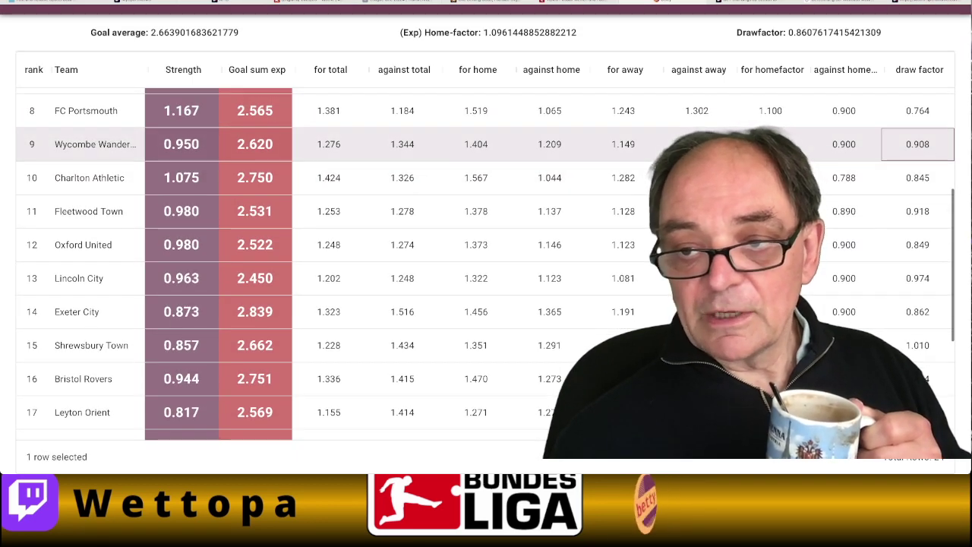
pyautogui.press('Return')
pyautogui.press('Down')
pyautogui.press('Down')
pyautogui.press('Down')
pyautogui.press('Down')
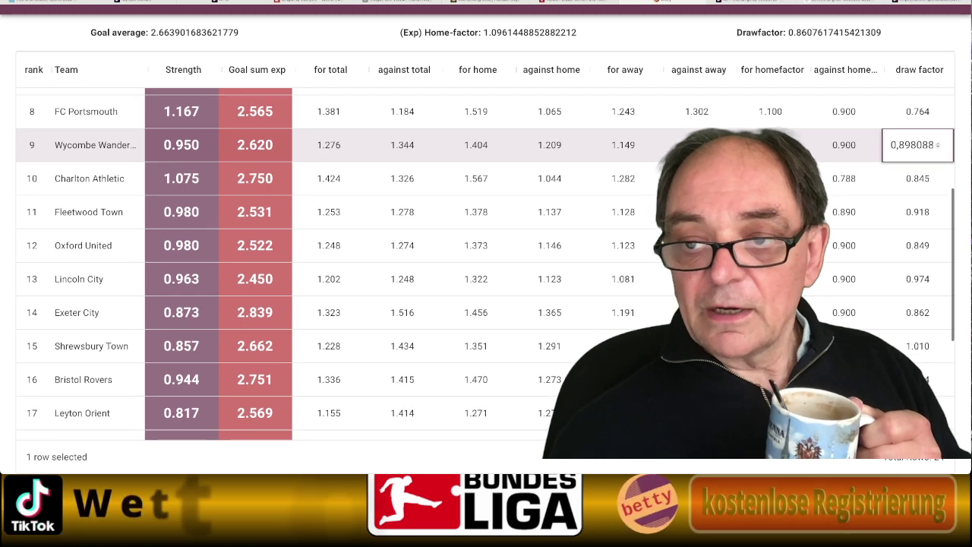
pyautogui.scroll(1, 486, 268)
pyautogui.write('92')
pyautogui.press('Return')
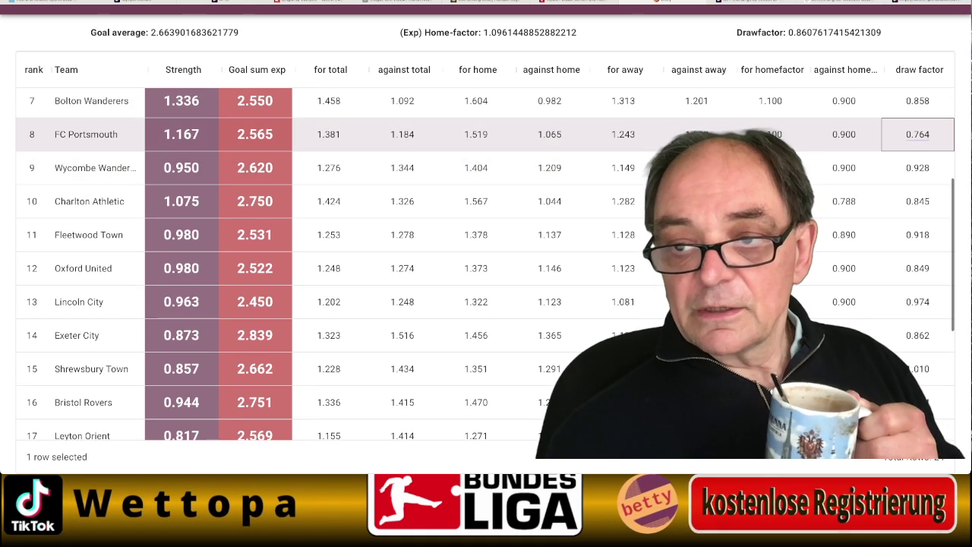
# Raise FC Portsmouth's draw factor to about 0.834
pyautogui.press('Return')
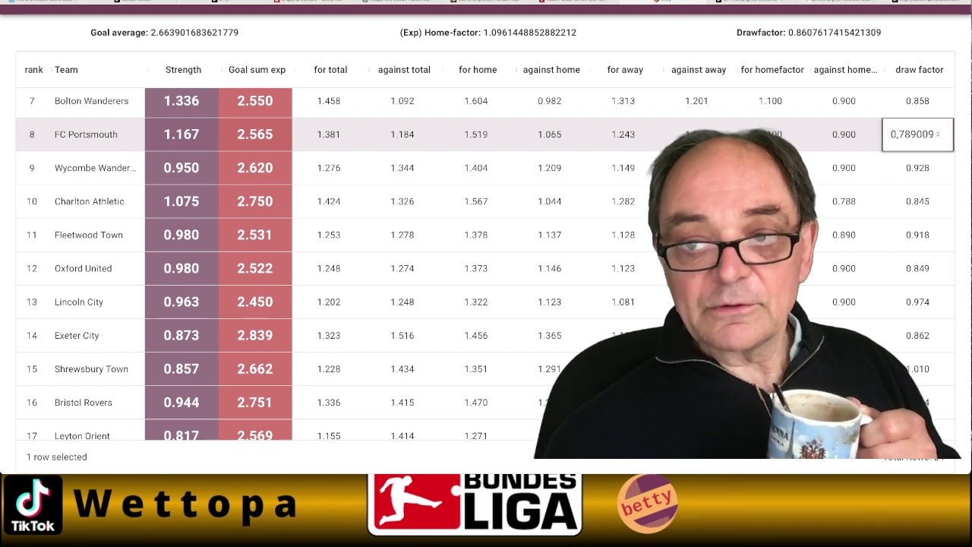
pyautogui.write('19')
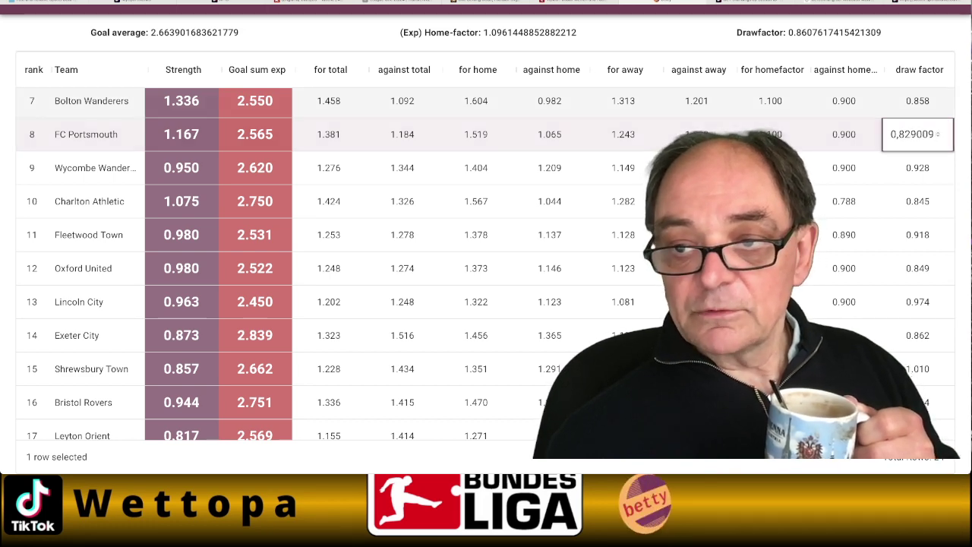
pyautogui.press('Up')
pyautogui.press('Return')
# Skip Bolton Wanderers and change the draw factor of the Peterborough team at rank 6 to about 0.971
pyautogui.press('Return')
pyautogui.press('Up')
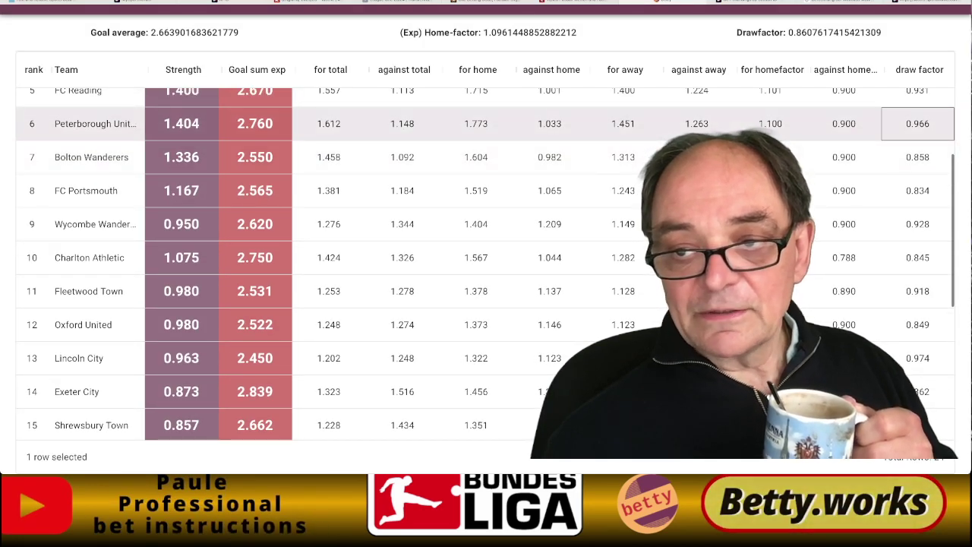
pyautogui.press('Return')
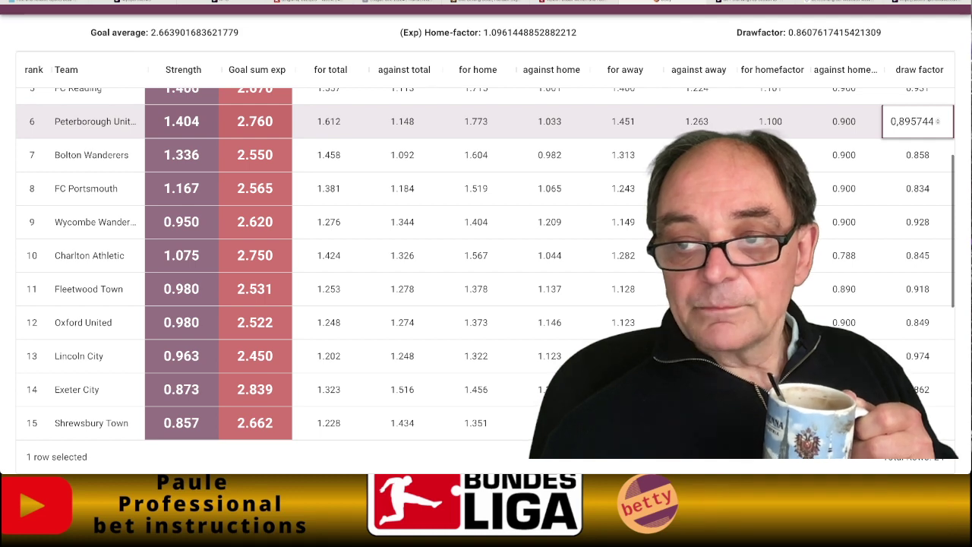
pyautogui.scroll(-5, 917, 121)
pyautogui.scroll(10, 918, 121)
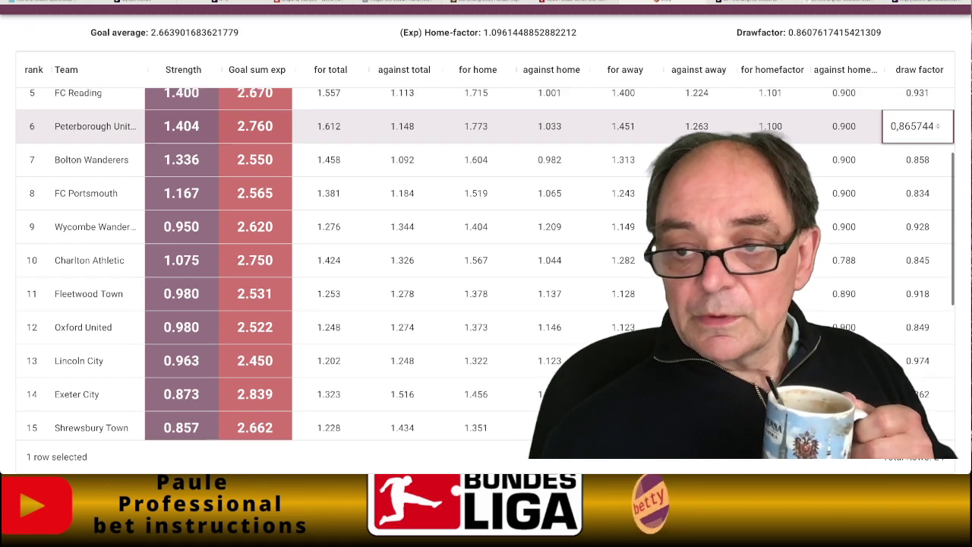
pyautogui.scroll(12, 918, 253)
# Lower FC Reading's draw factor to about 0.851
pyautogui.click(917, 219)
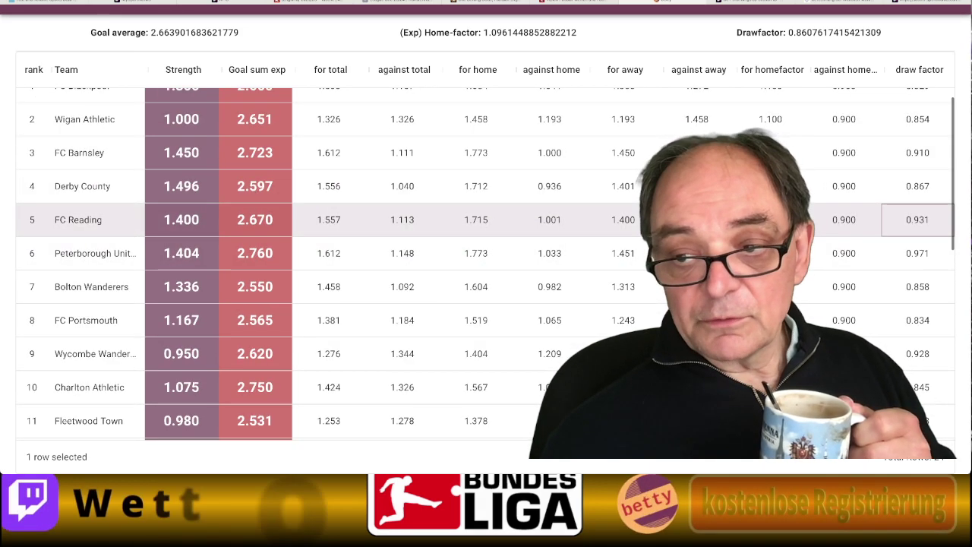
pyautogui.doubleClick(917, 219)
pyautogui.press('Down')
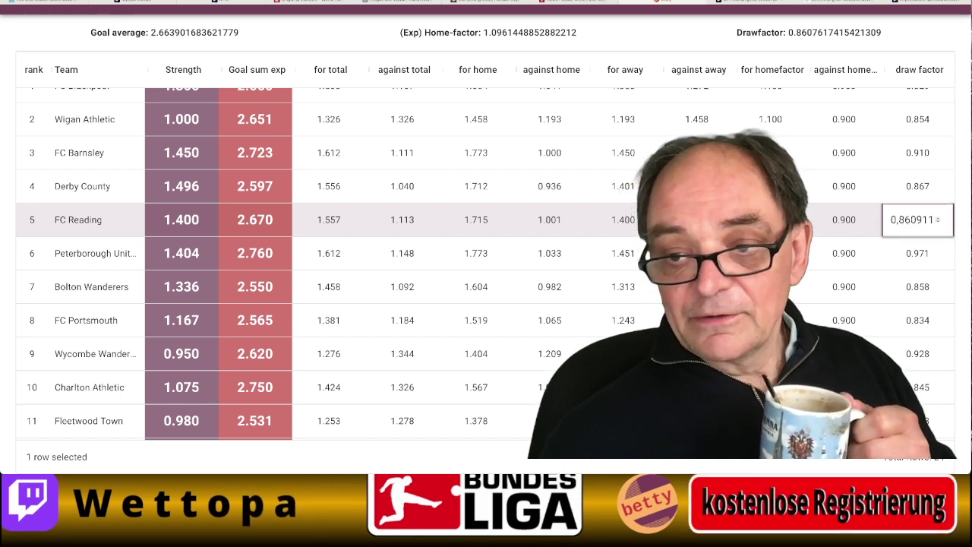
pyautogui.press('Down')
# Lower Derby County's draw factor to about 0.857
pyautogui.click(917, 186)
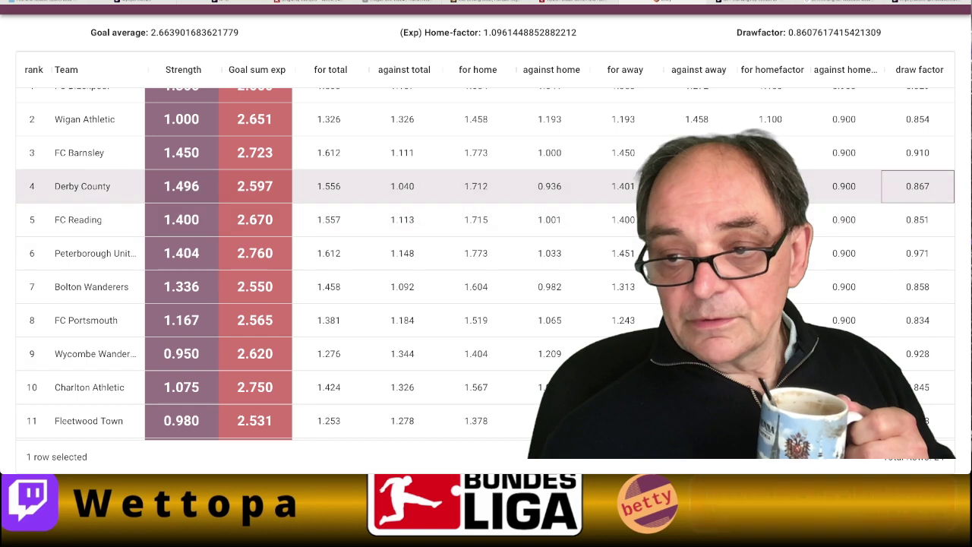
pyautogui.press('Return')
pyautogui.press('Down')
pyautogui.press('Return')
# Change FC Barnsley's draw factor to about 1.000 and accept the change
pyautogui.press('Up')
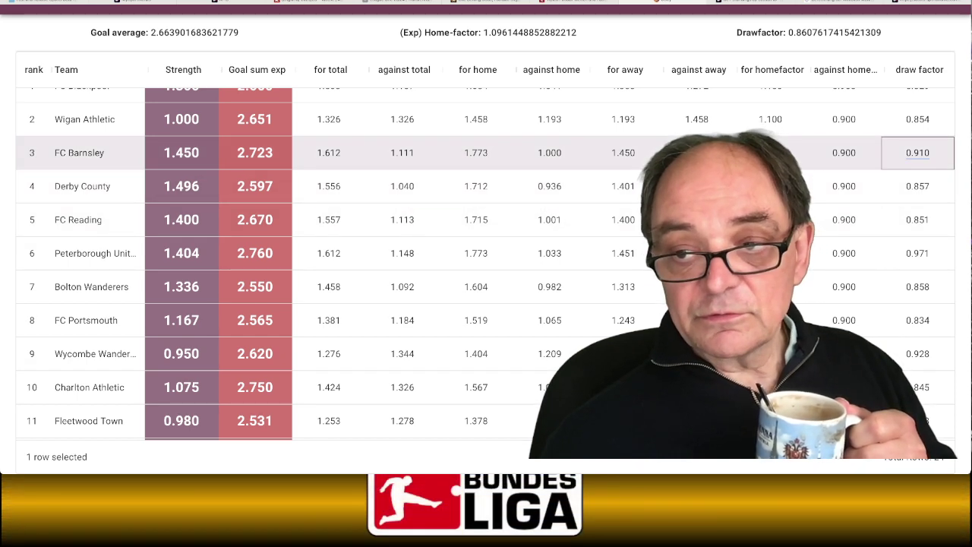
pyautogui.press('Return')
pyautogui.press('Down')
pyautogui.press('Down')
pyautogui.press('Down')
pyautogui.press('Down')
pyautogui.press('Down')
pyautogui.press('Down')
pyautogui.press('Down')
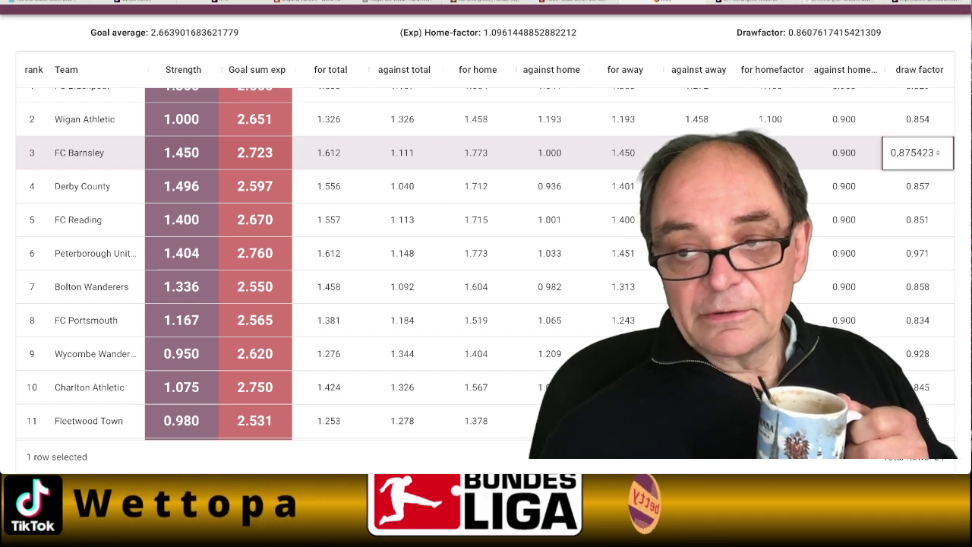
pyautogui.scroll(14, 917, 145)
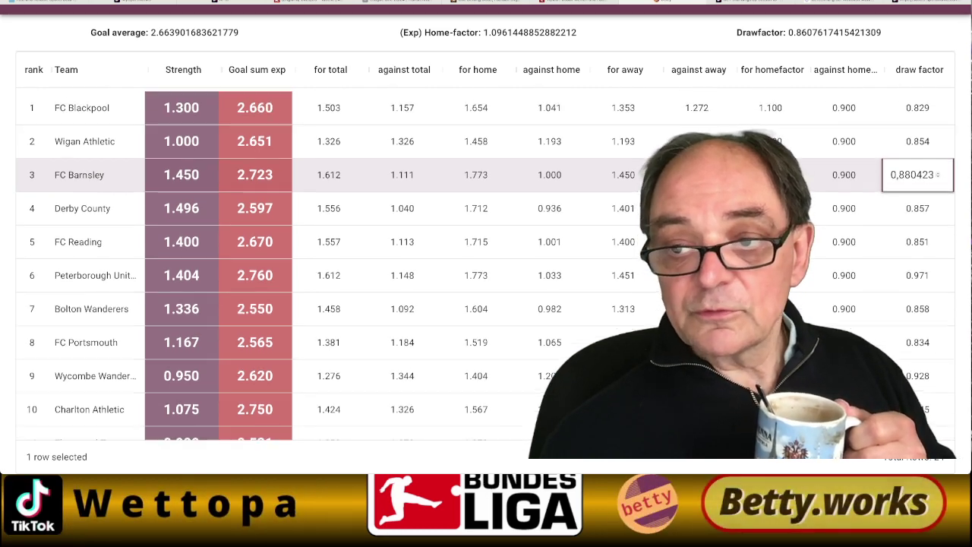
pyautogui.doubleClick(918, 145)
pyautogui.click(602, 312)
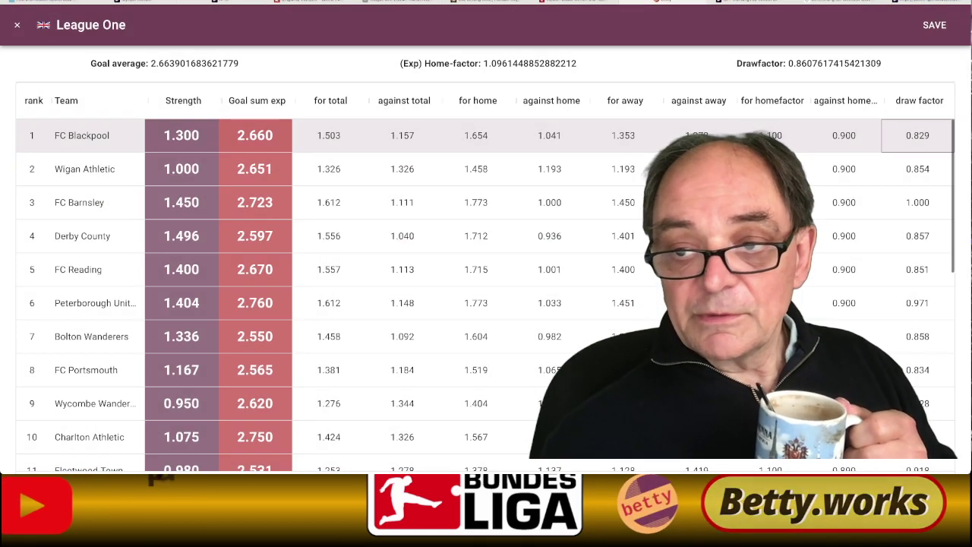
# Raise FC Blackpool's draw factor to about 0.849 and save the League One team settings
pyautogui.doubleClick(917, 136)
pyautogui.press('Up')
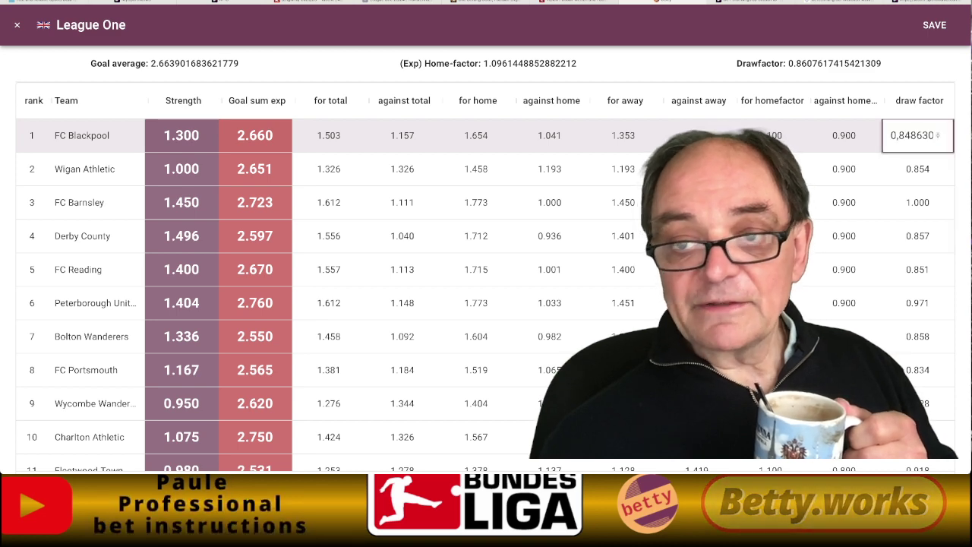
pyautogui.scroll(-6, 380, 251)
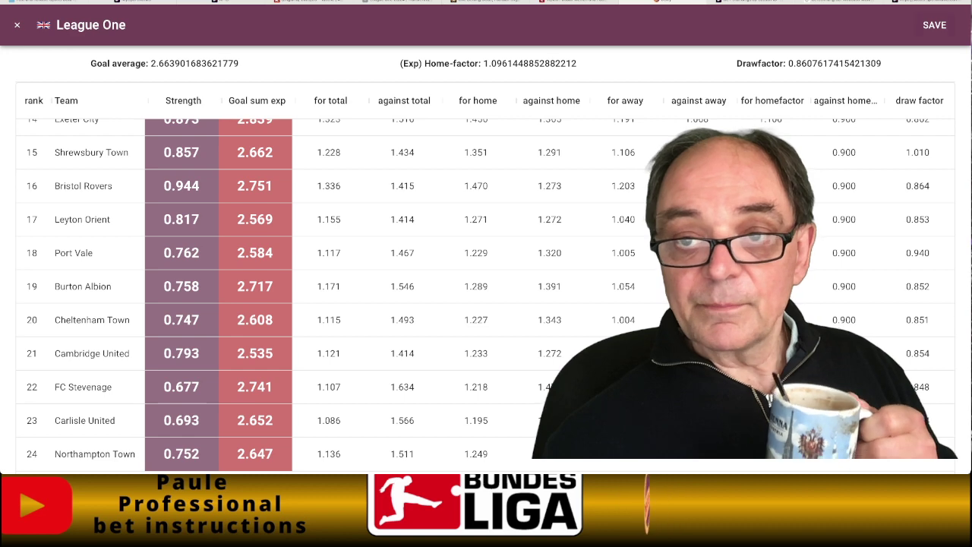
pyautogui.click(931, 25)
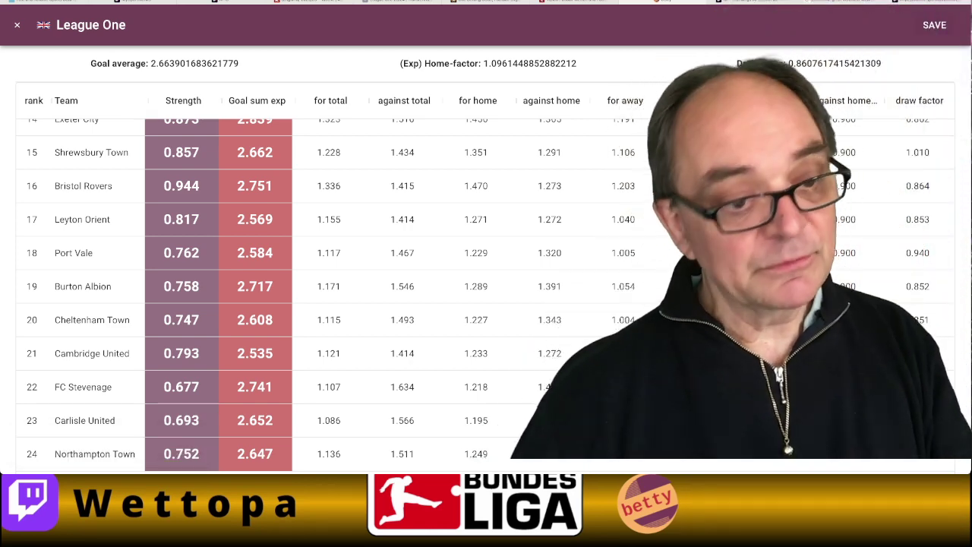
pyautogui.scroll(6, 456, 319)
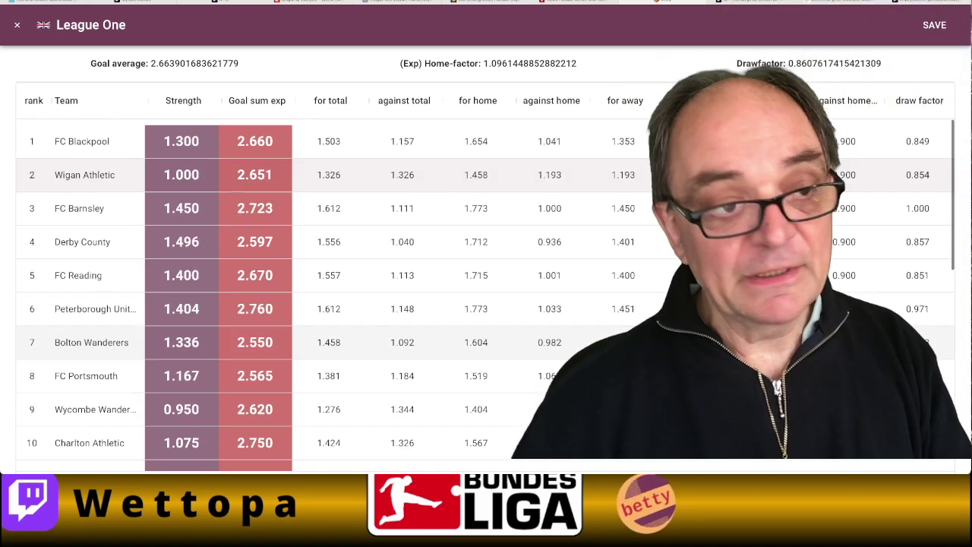
pyautogui.scroll(-1, 455, 288)
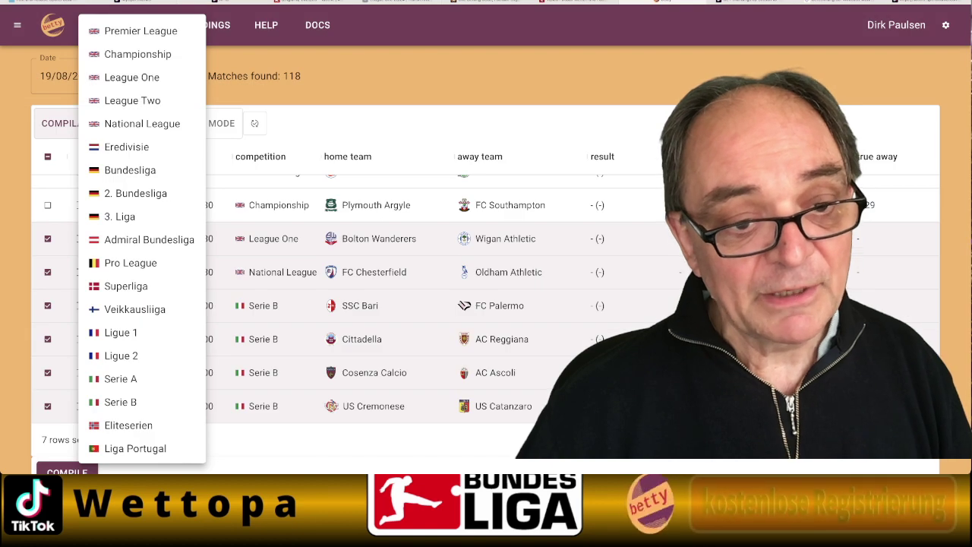
pyautogui.press('Escape')
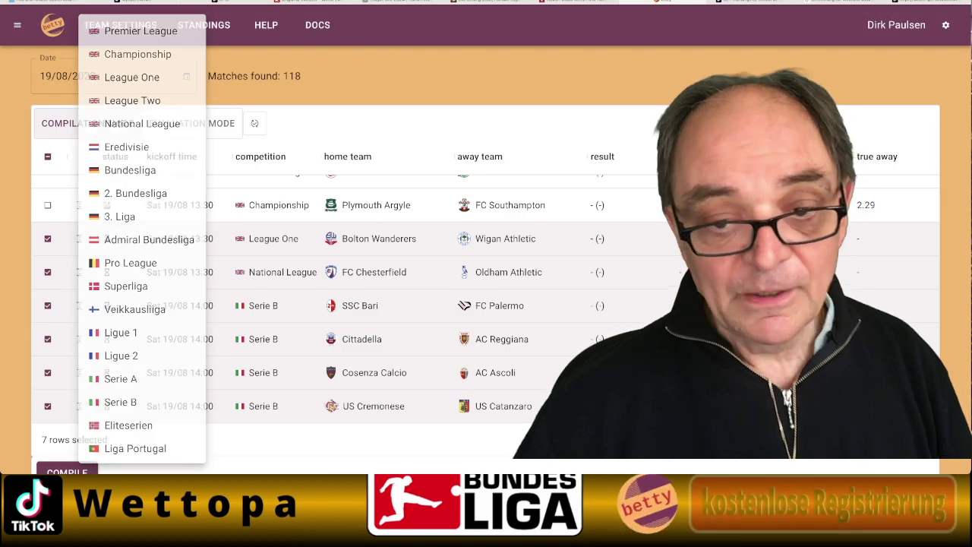
# Clear the current match selection and select only the League One match Bolton Wanderers – Wigan Athletic on 19/08/2023
pyautogui.scroll(2, 486, 266)
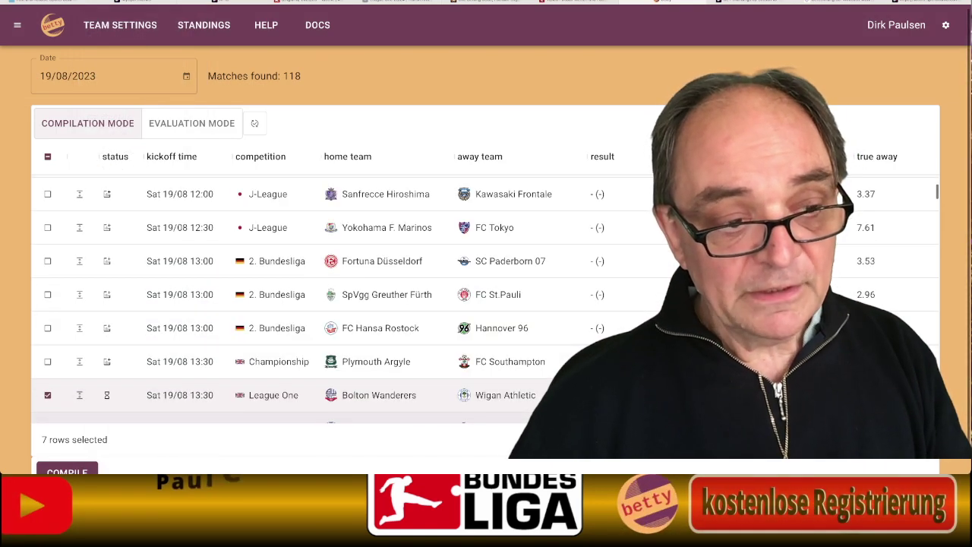
pyautogui.scroll(-6, 486, 266)
pyautogui.scroll(1, 486, 265)
pyautogui.scroll(2, 319, 304)
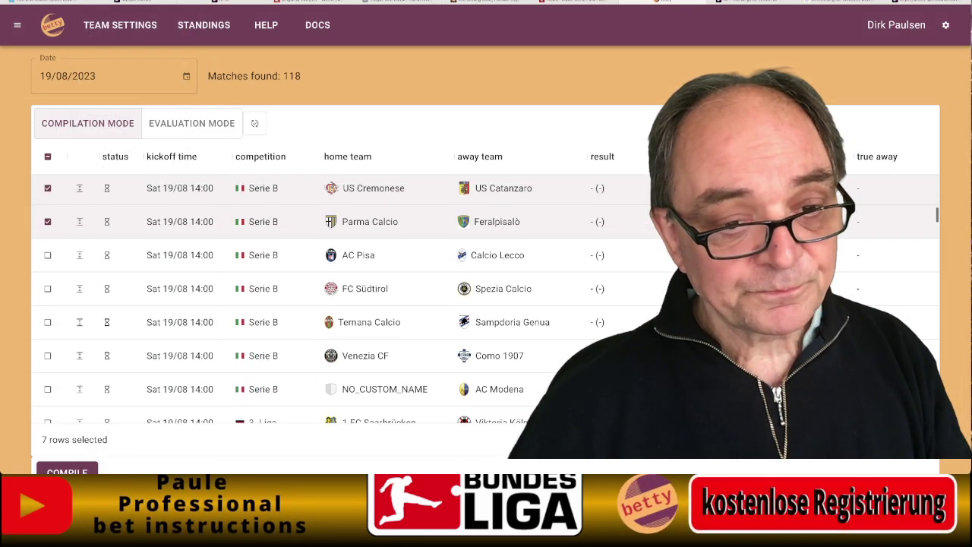
pyautogui.scroll(2, 319, 304)
pyautogui.scroll(-2, 319, 304)
pyautogui.scroll(6, 319, 303)
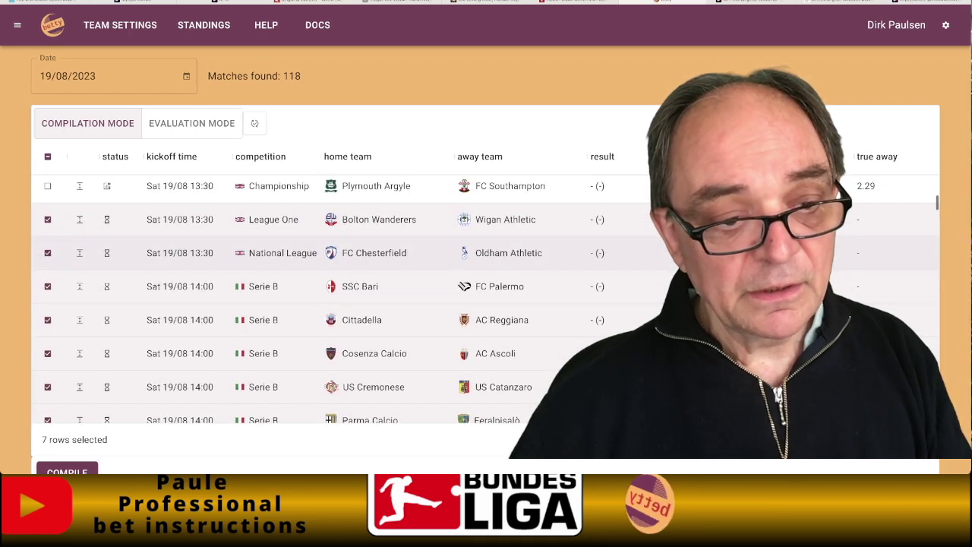
pyautogui.scroll(1, 319, 304)
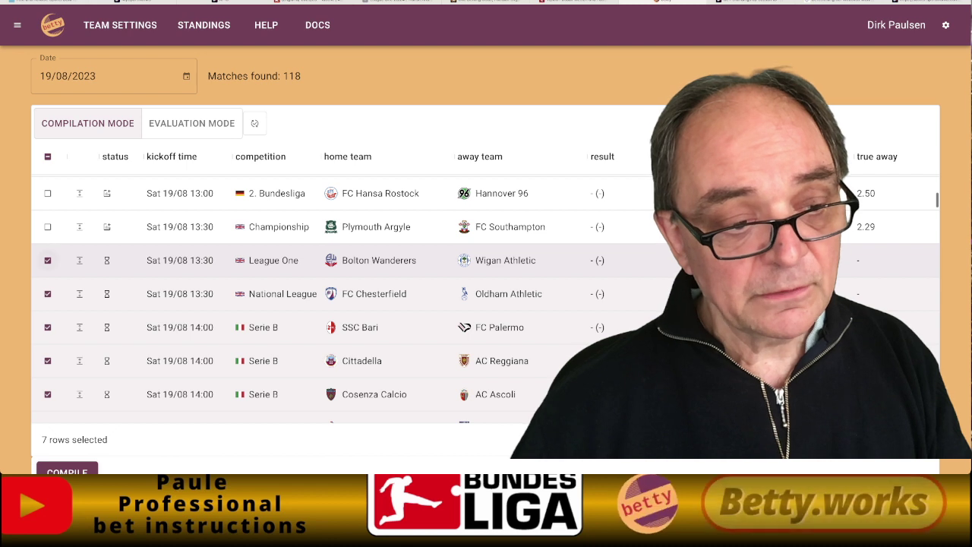
pyautogui.click(47, 259)
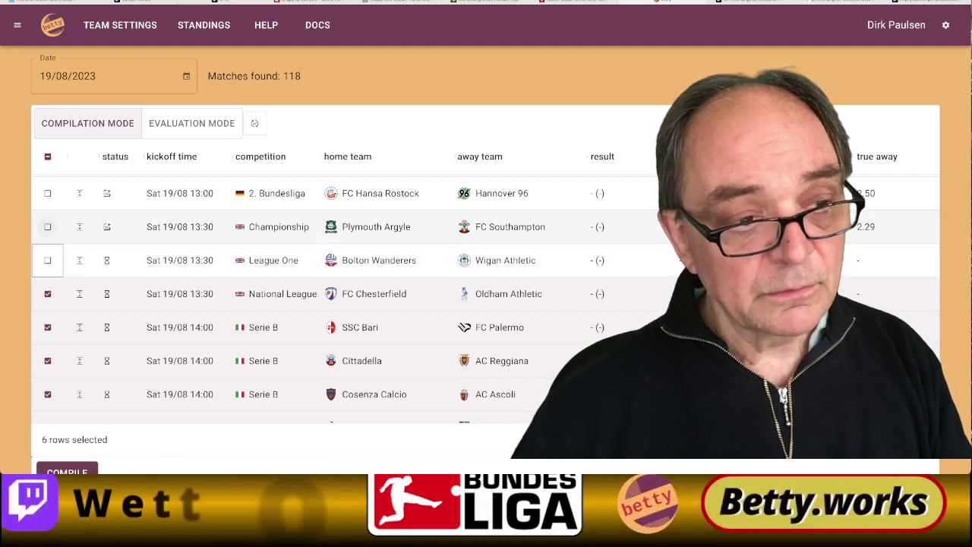
pyautogui.click(48, 157)
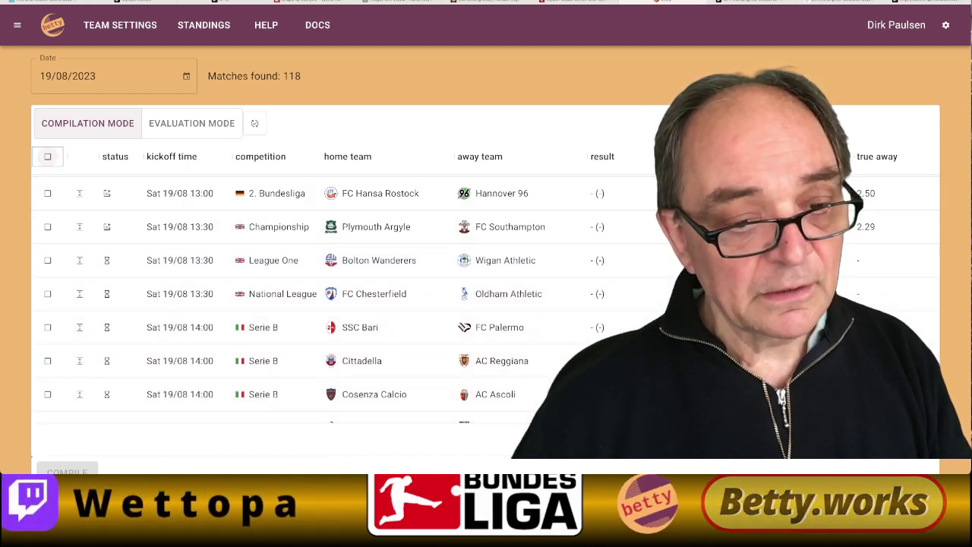
pyautogui.click(48, 156)
pyautogui.click(47, 156)
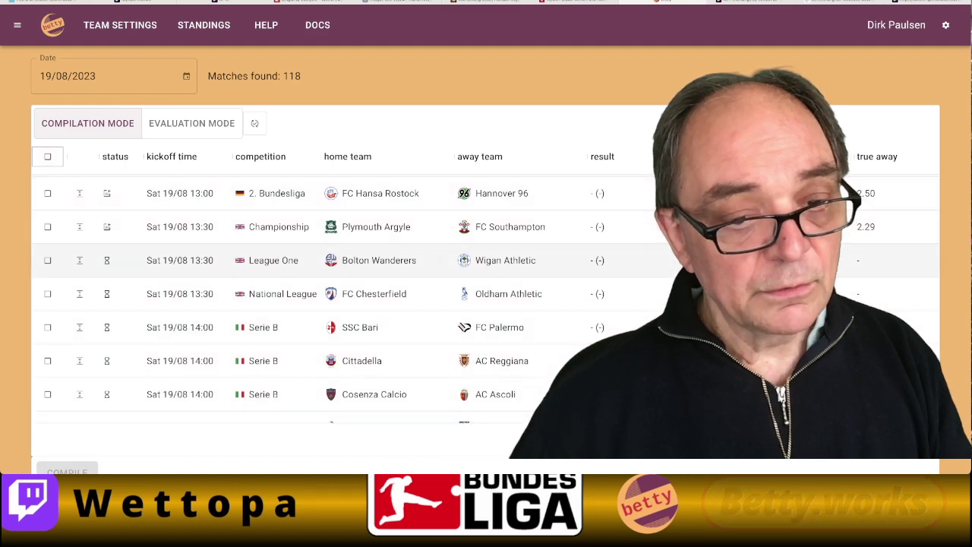
pyautogui.click(47, 260)
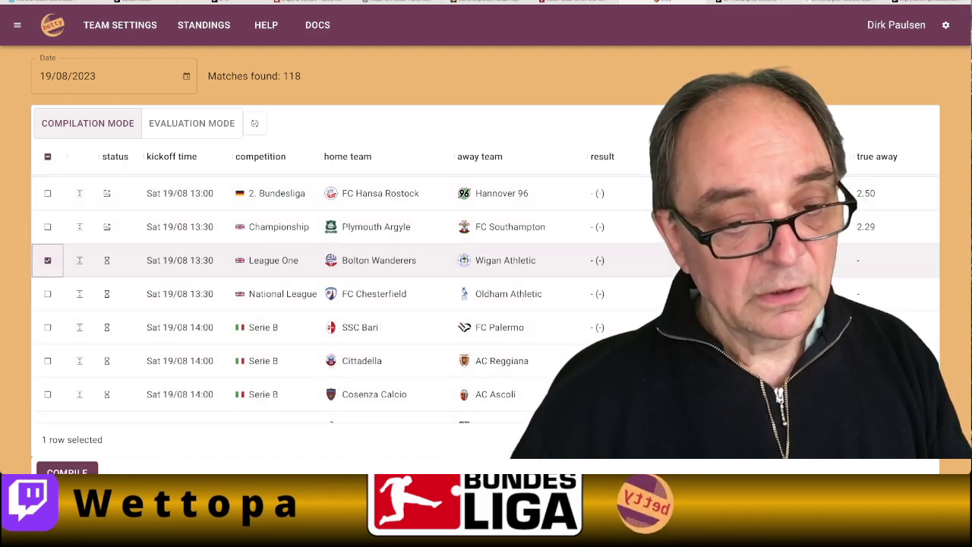
# Compile the selected Bolton Wanderers – Wigan Athletic match and confirm the odds calculation
pyautogui.scroll(-1, 303, 266)
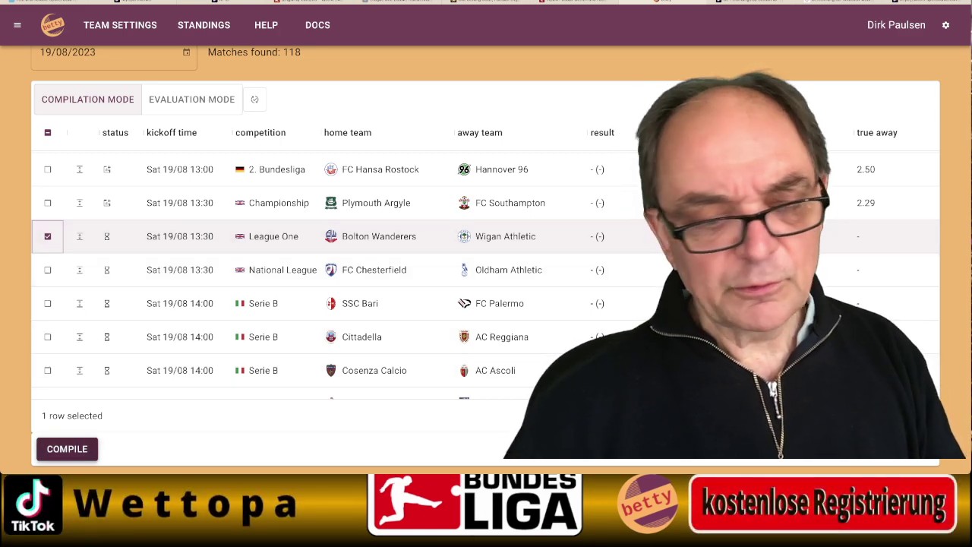
pyautogui.click(67, 449)
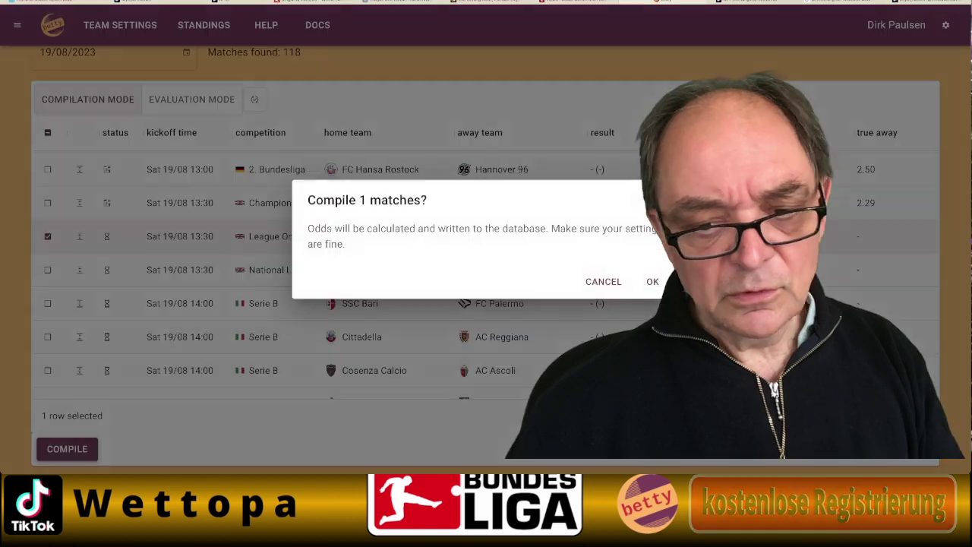
pyautogui.click(652, 283)
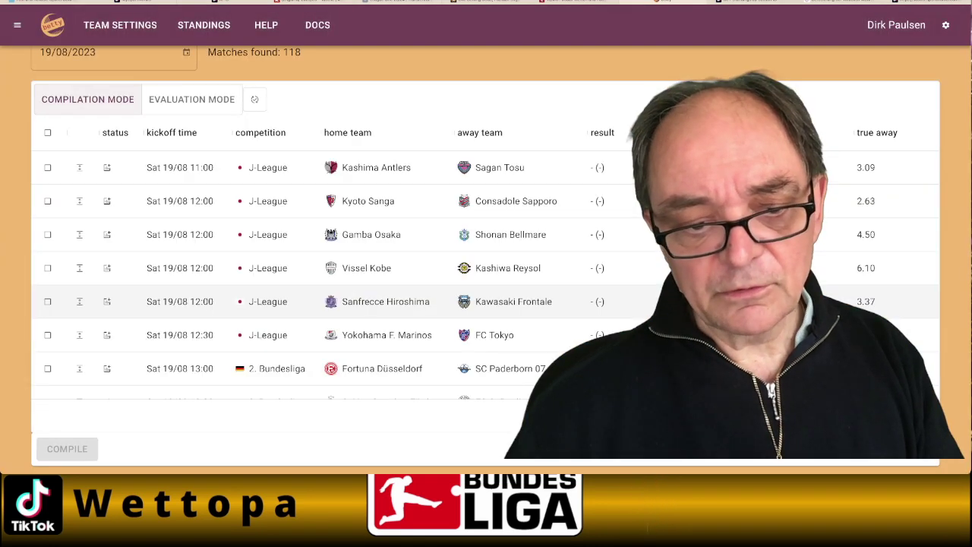
# Expand the details of the Bolton Wanderers – Wigan Athletic match to review strengths and tables, and collapse them again
pyautogui.scroll(-2, 652, 287)
pyautogui.scroll(-1, 652, 296)
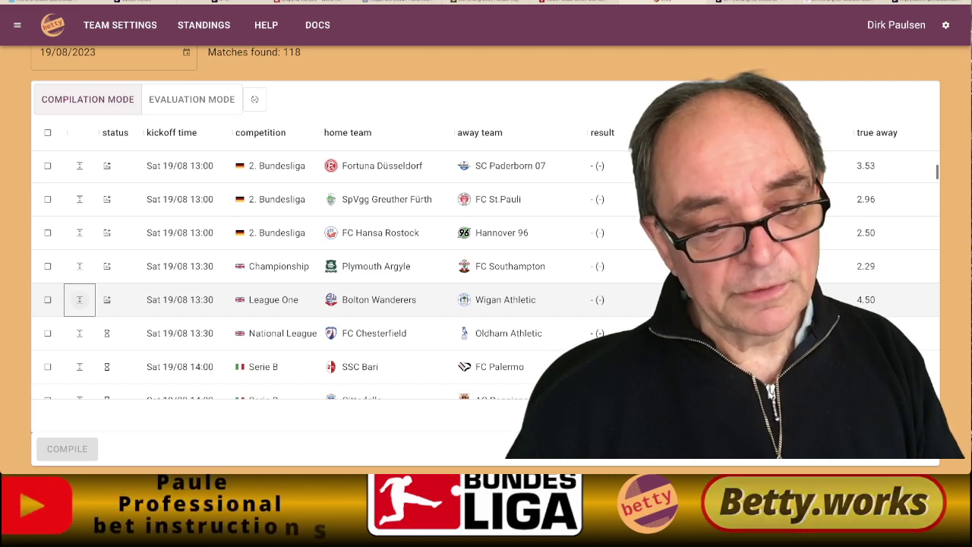
pyautogui.click(79, 300)
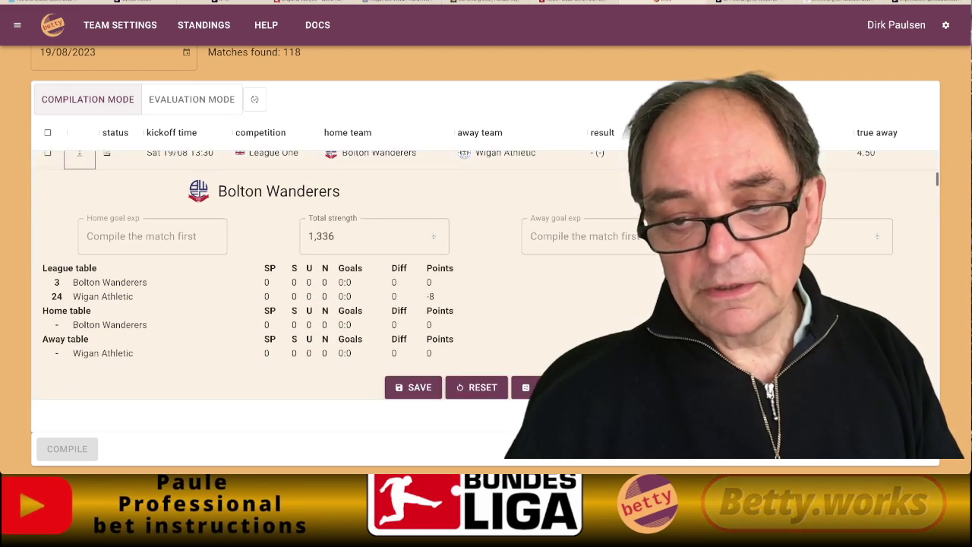
pyautogui.scroll(1, 486, 277)
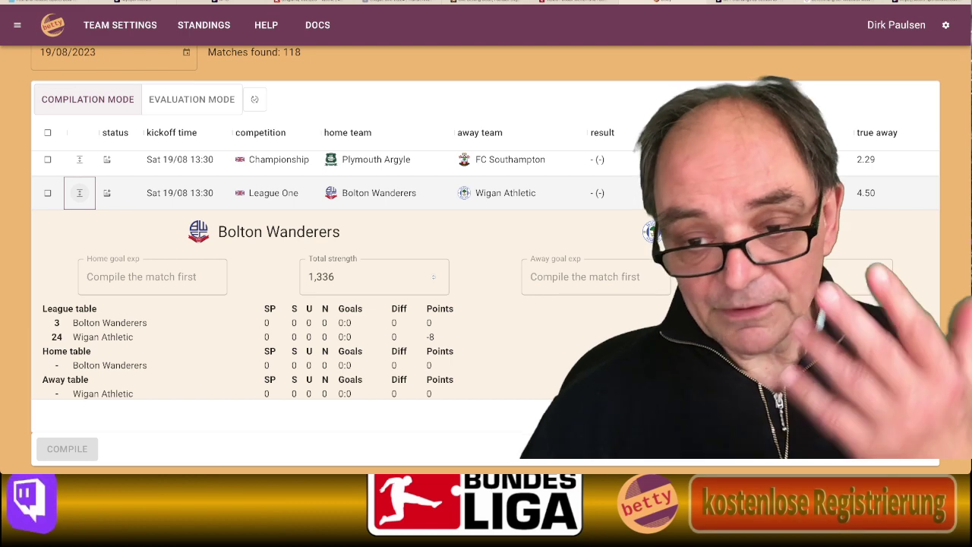
pyautogui.click(79, 193)
pyautogui.scroll(2, 319, 274)
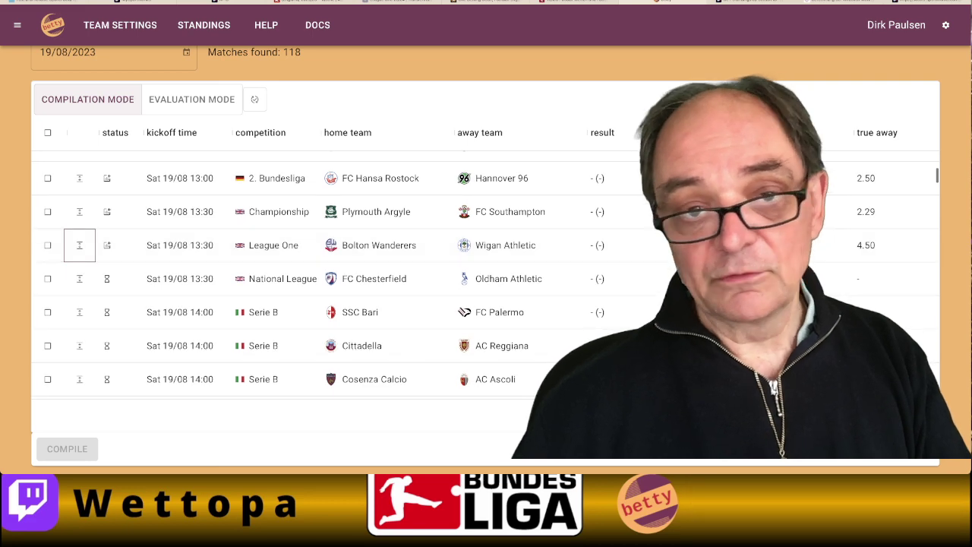
# Switch to the bookmaker odds page to check the League One fixtures of 05 Aug 2023, and return to Betty's match list
pyautogui.click(486, 3)
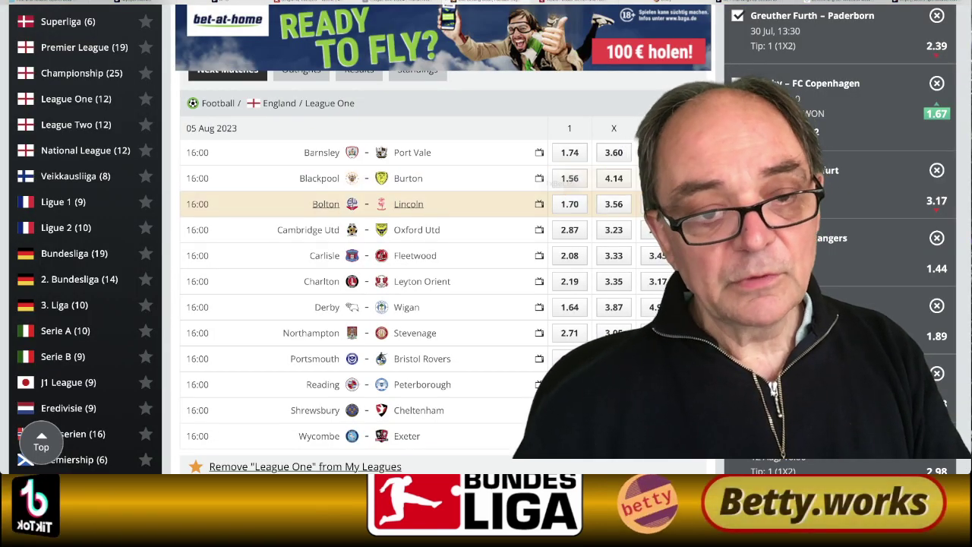
pyautogui.scroll(1, 319, 175)
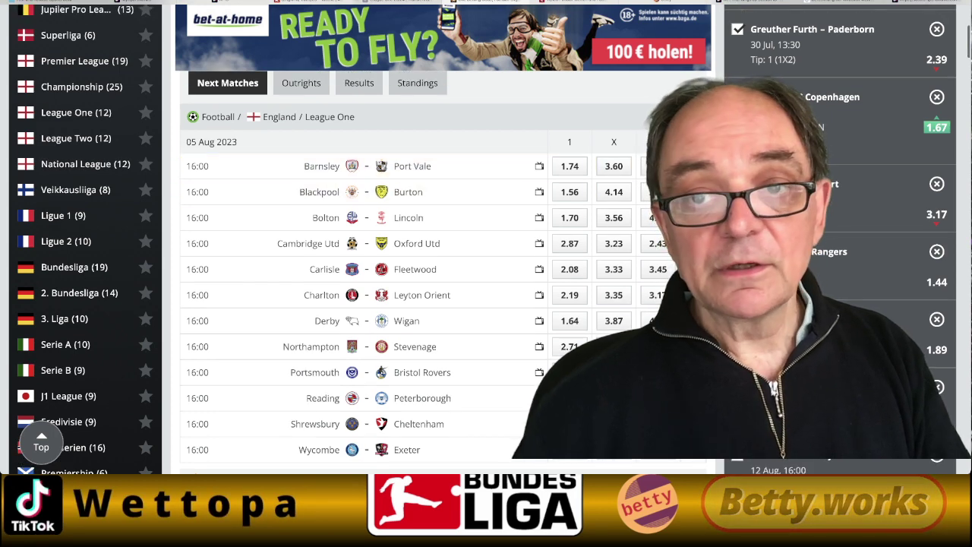
pyautogui.click(664, 2)
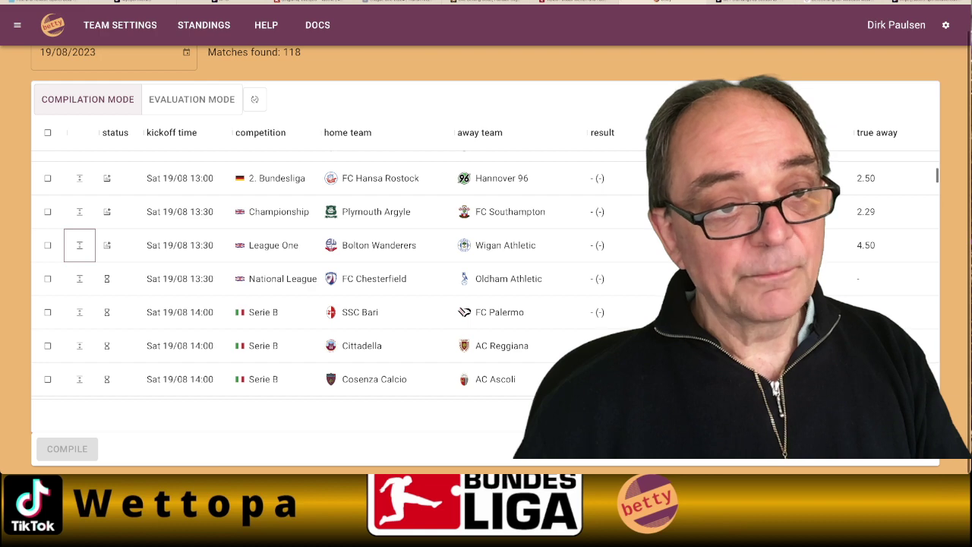
# Change the match list's date to 05/08/2023
pyautogui.scroll(1, 192, 97)
pyautogui.click(186, 68)
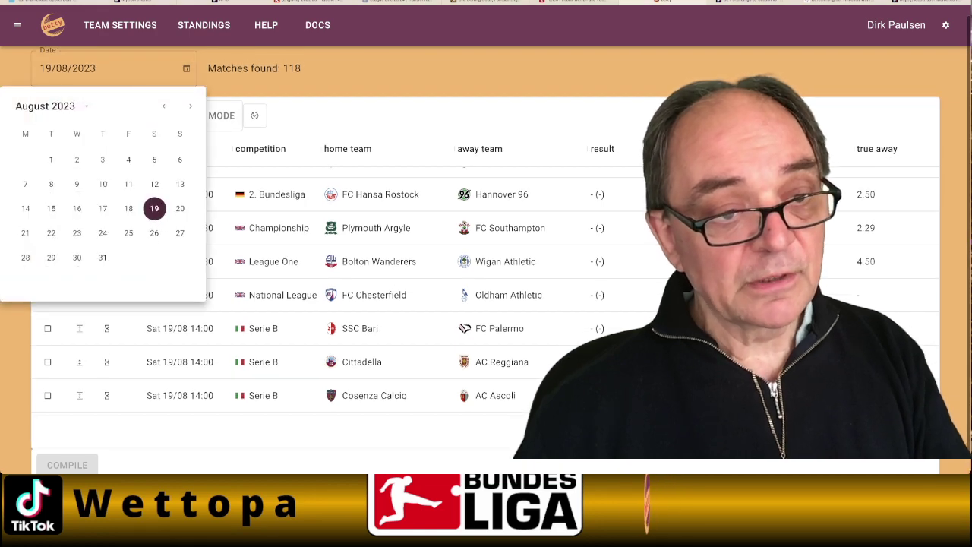
pyautogui.click(154, 159)
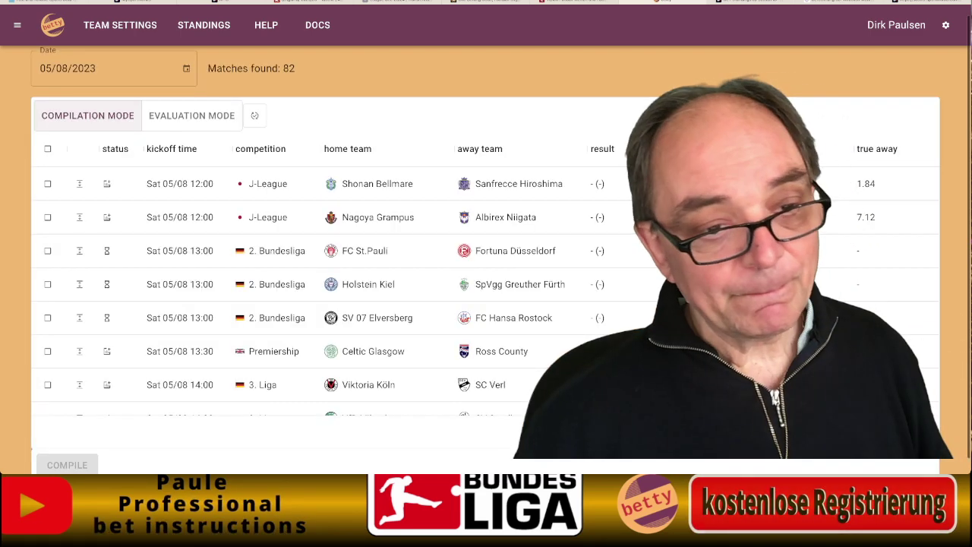
# Select the seven consecutive League One matches from FC Barnsley – Port Vale through Derby County – Wigan Athletic
pyautogui.scroll(-4, 304, 293)
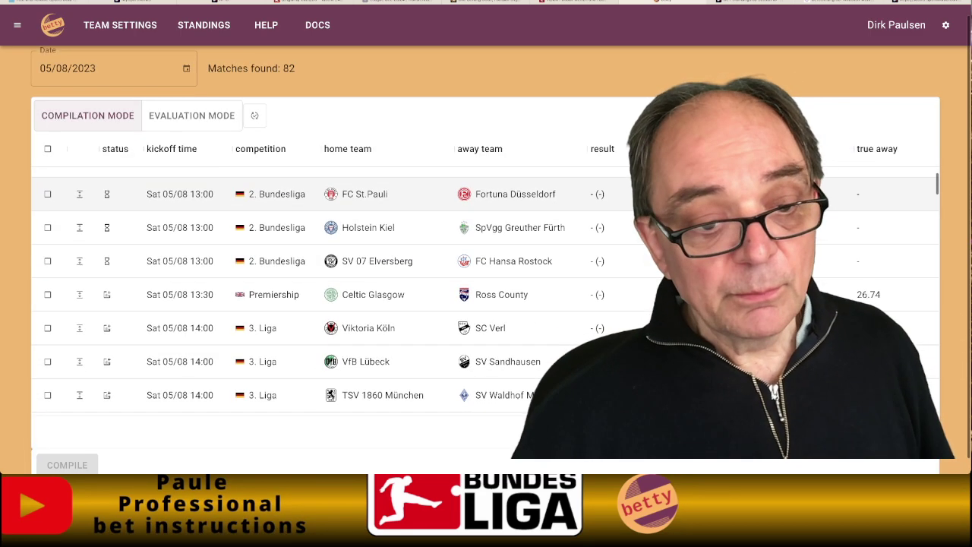
pyautogui.scroll(-7, 304, 293)
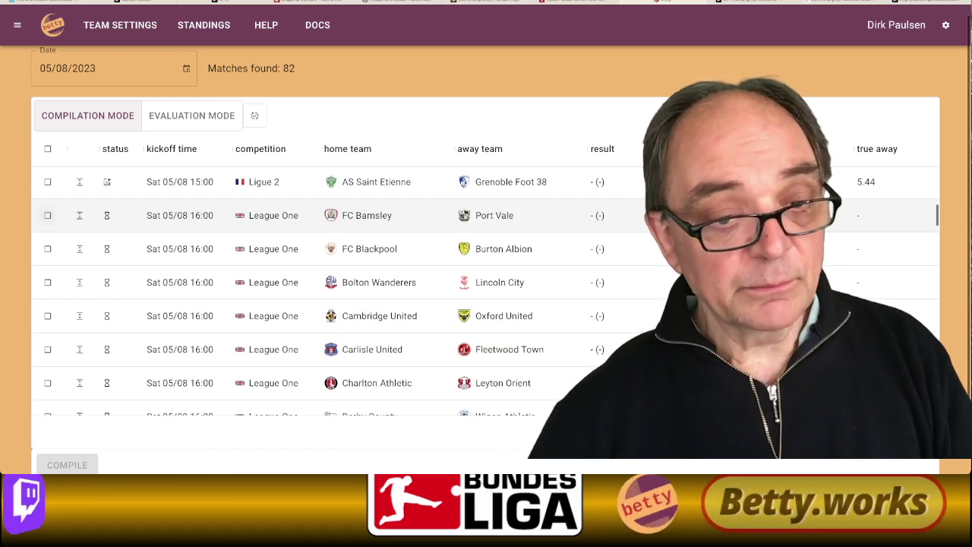
pyautogui.click(47, 215)
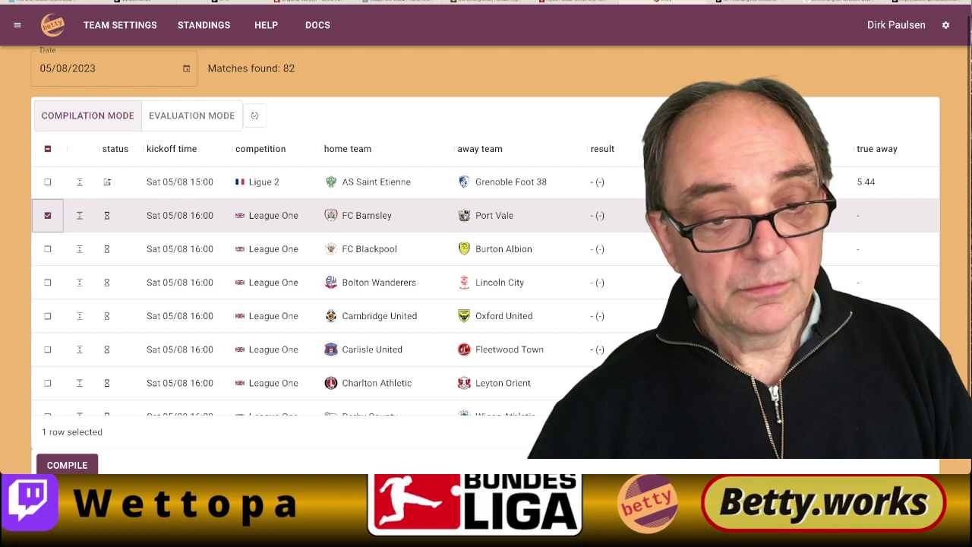
pyautogui.click(47, 248)
pyautogui.click(47, 282)
pyautogui.click(47, 315)
pyautogui.click(47, 349)
pyautogui.scroll(-1, 47, 348)
pyautogui.click(47, 339)
pyautogui.click(47, 372)
# Add the League One matches Northampton Town – FC Stevenage and FC Portsmouth – Bristol Rovers to the selection
pyautogui.scroll(-1, 47, 372)
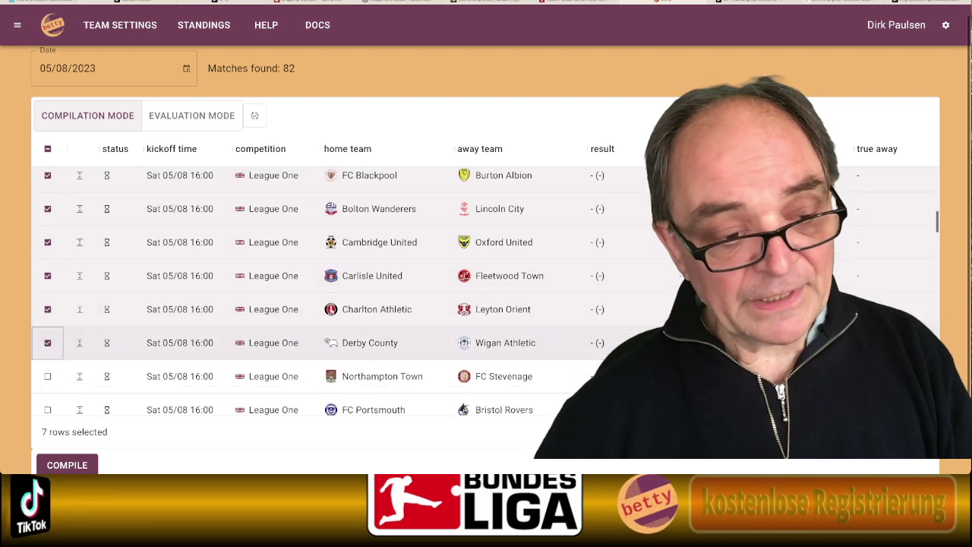
pyautogui.click(47, 371)
pyautogui.scroll(-2, 47, 371)
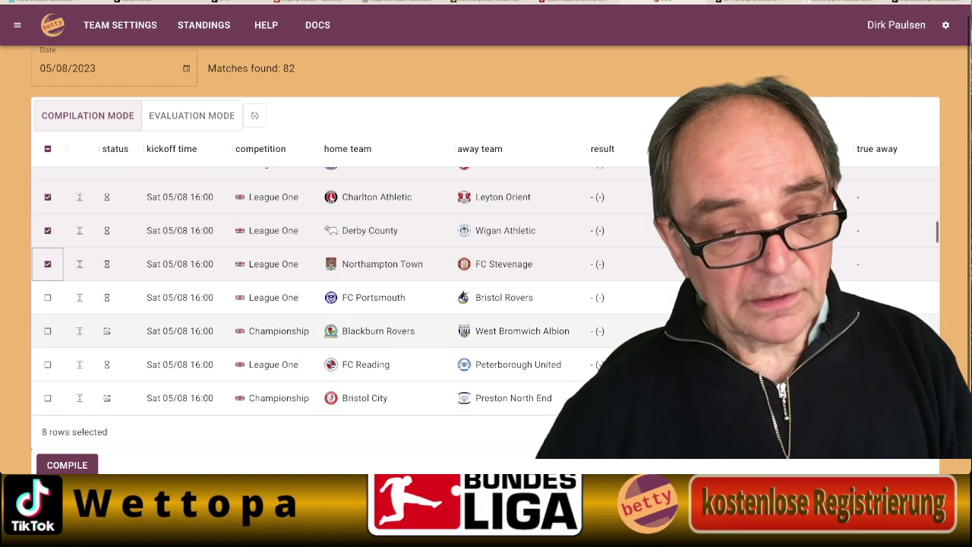
pyautogui.click(47, 297)
pyautogui.scroll(1, 47, 297)
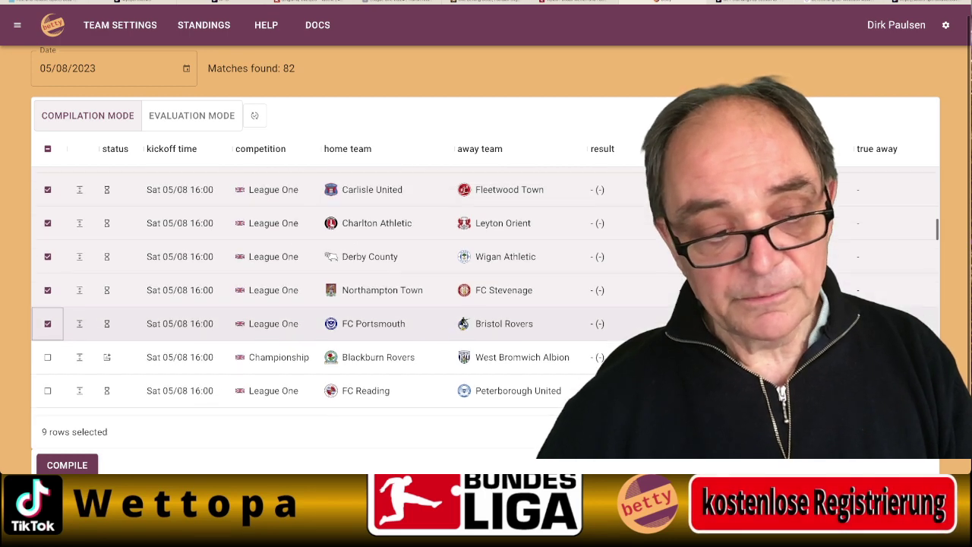
# Add the League One matches FC Reading – Peterborough United, Shrewsbury Town – Cheltenham Town and Wycombe Wanderers – Exeter City to the selection
pyautogui.scroll(-1, 47, 297)
pyautogui.scroll(-1, 48, 293)
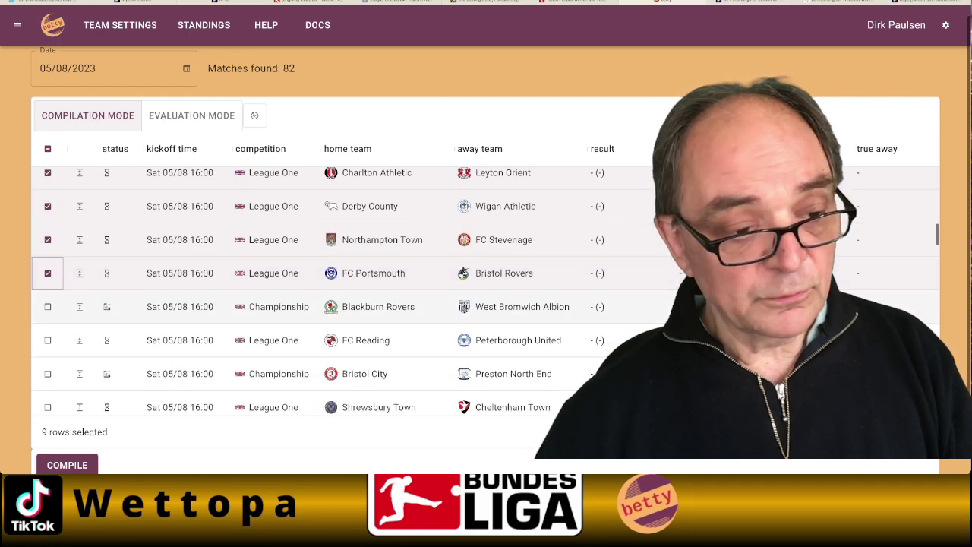
pyautogui.click(47, 339)
pyautogui.scroll(-2, 48, 340)
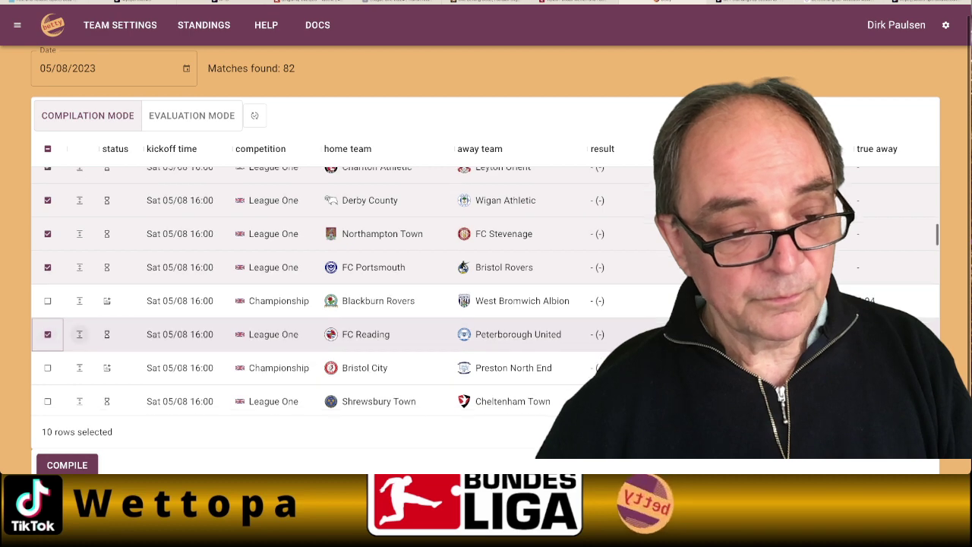
pyautogui.click(47, 337)
pyautogui.scroll(-5, 47, 338)
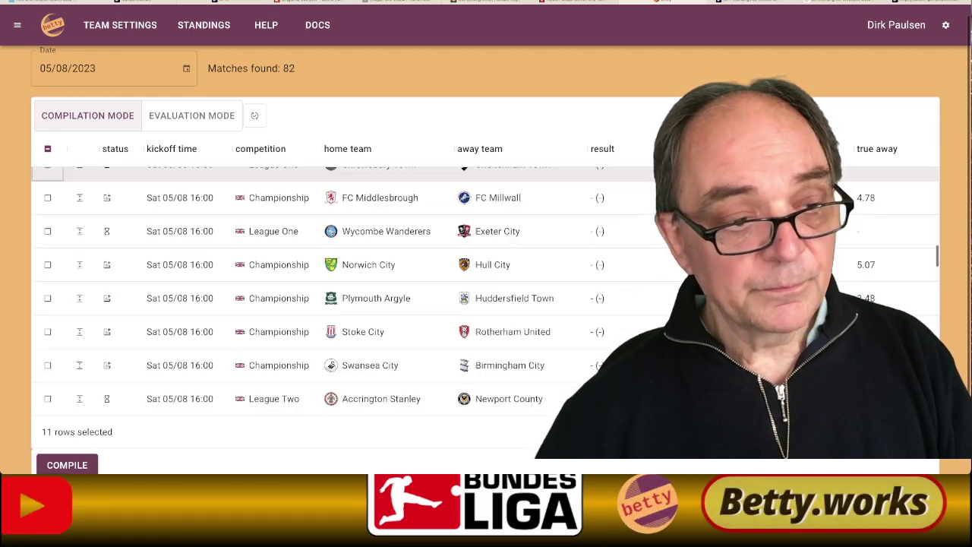
pyautogui.click(47, 220)
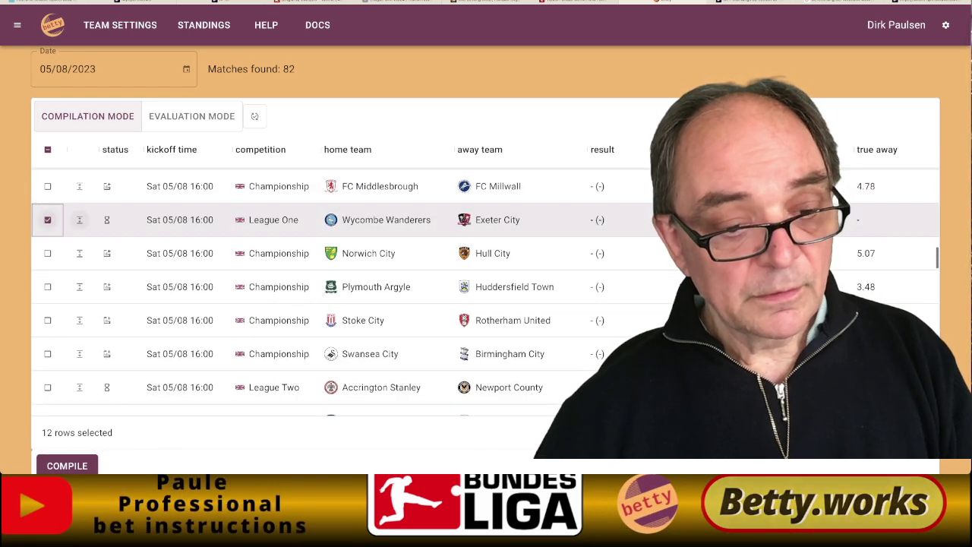
# Compile the odds for the twelve selected League One matches
pyautogui.scroll(-5, 485, 289)
pyautogui.scroll(6, 485, 288)
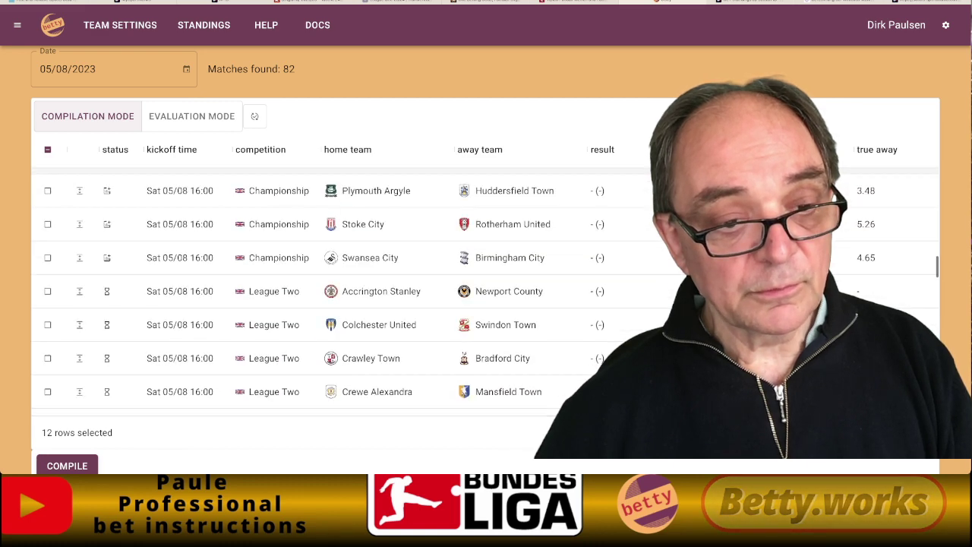
pyautogui.scroll(6, 331, 291)
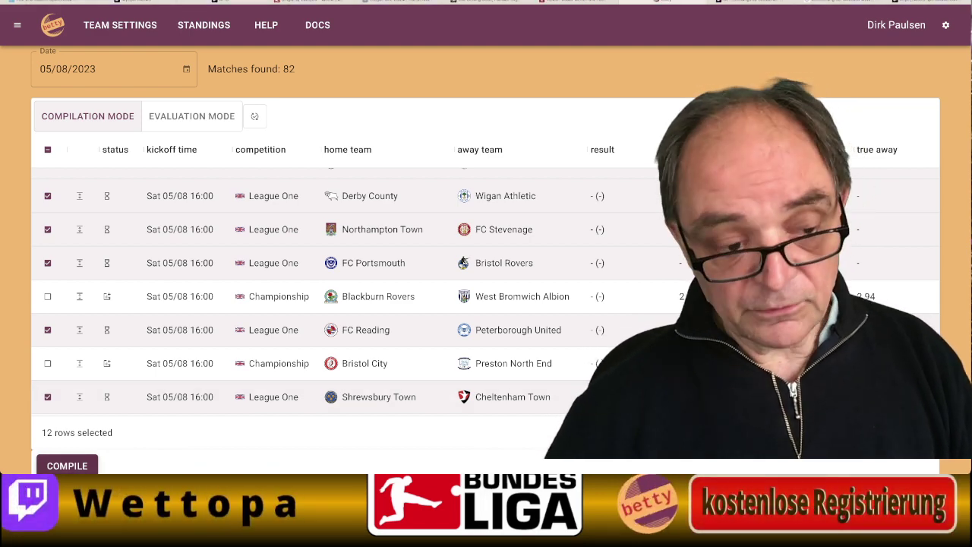
pyautogui.click(67, 466)
pyautogui.click(652, 281)
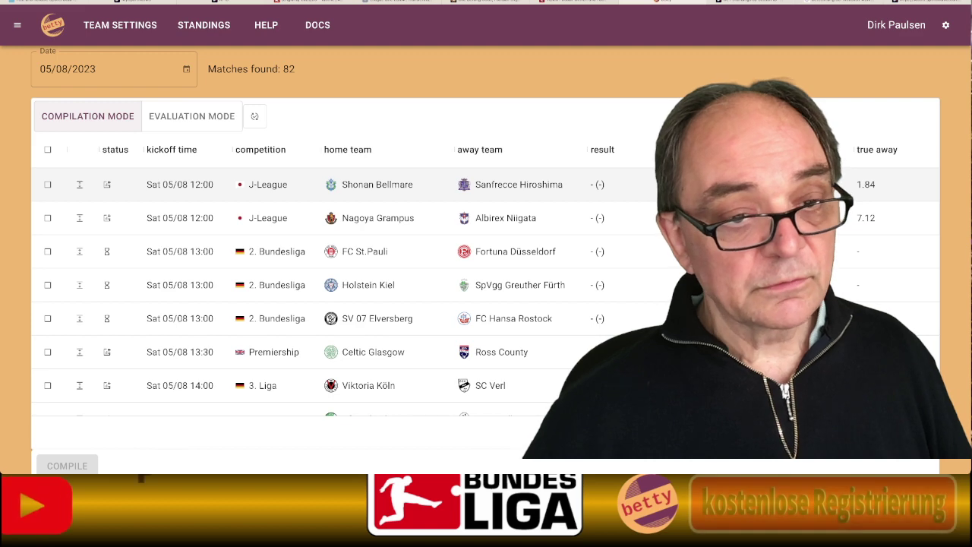
# Sort the match list by competition in ascending order to group the League One matches together
pyautogui.click(292, 150)
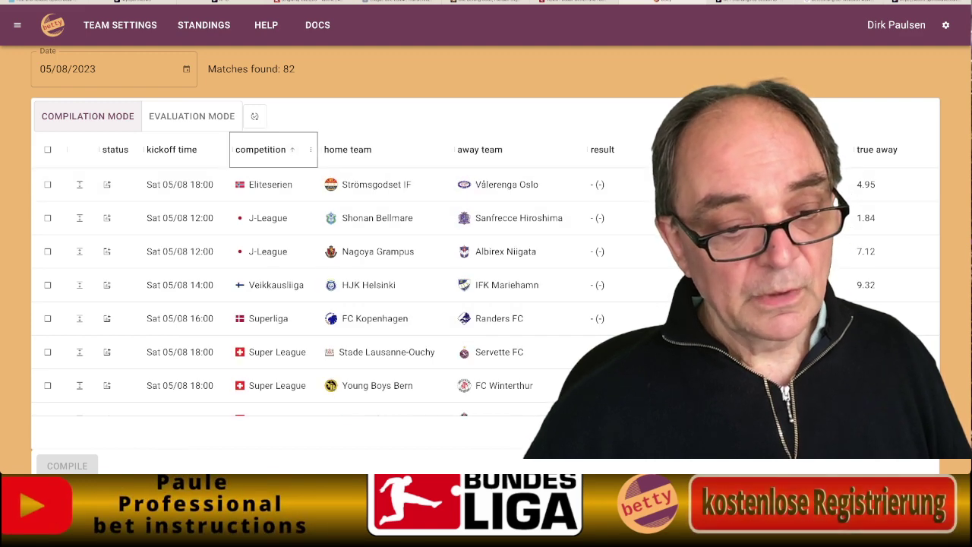
pyautogui.scroll(-4, 304, 227)
pyautogui.scroll(-3, 486, 288)
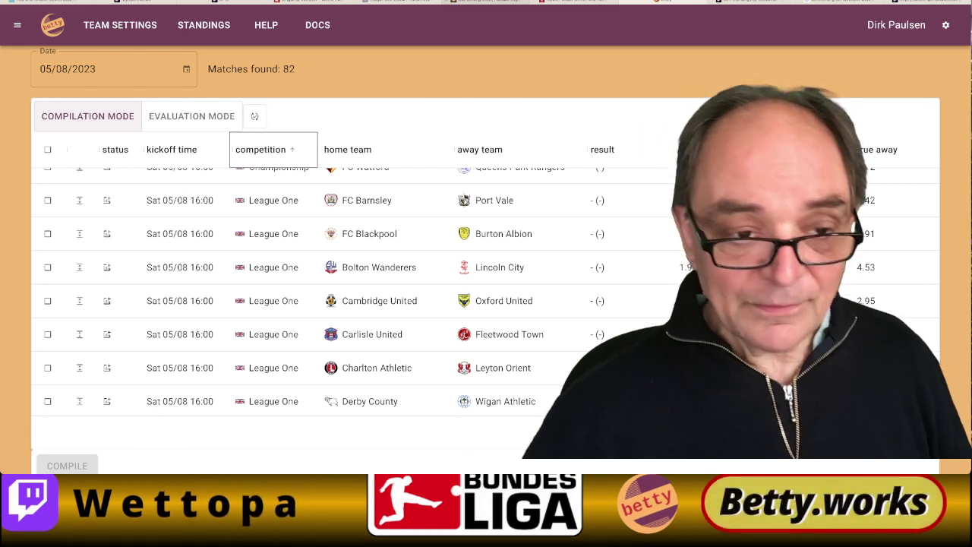
# Compare the compiled League One odds in Betty's match list with the odds on the bookmaker odds page
pyautogui.click(398, 2)
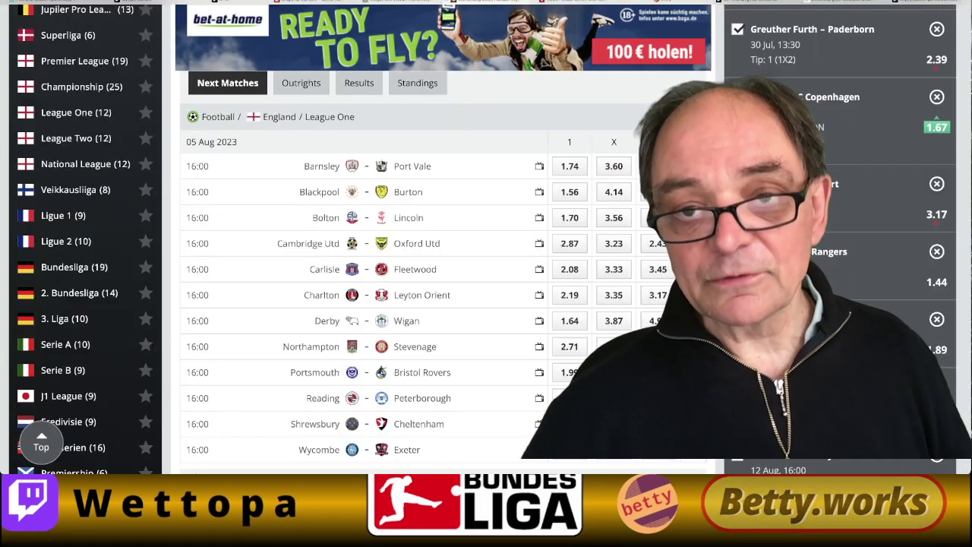
pyautogui.hotkey('ctrl', 'Tab')
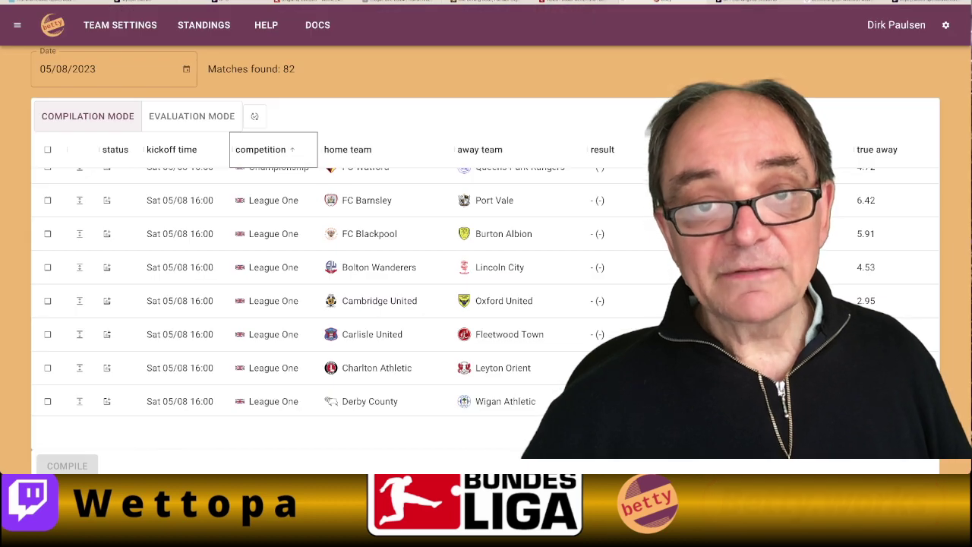
pyautogui.hotkey('ctrl', 'shift', 'Tab')
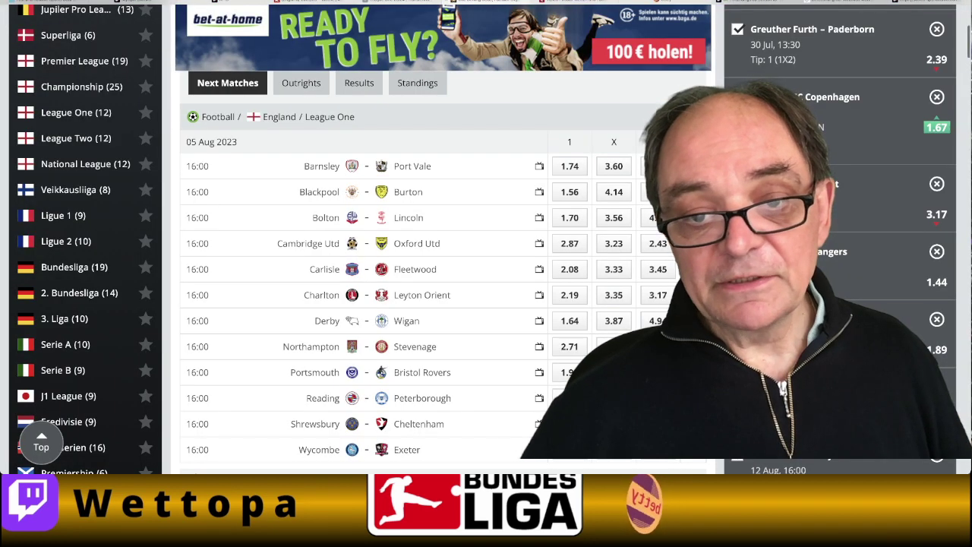
pyautogui.hotkey('ctrl', 'Tab')
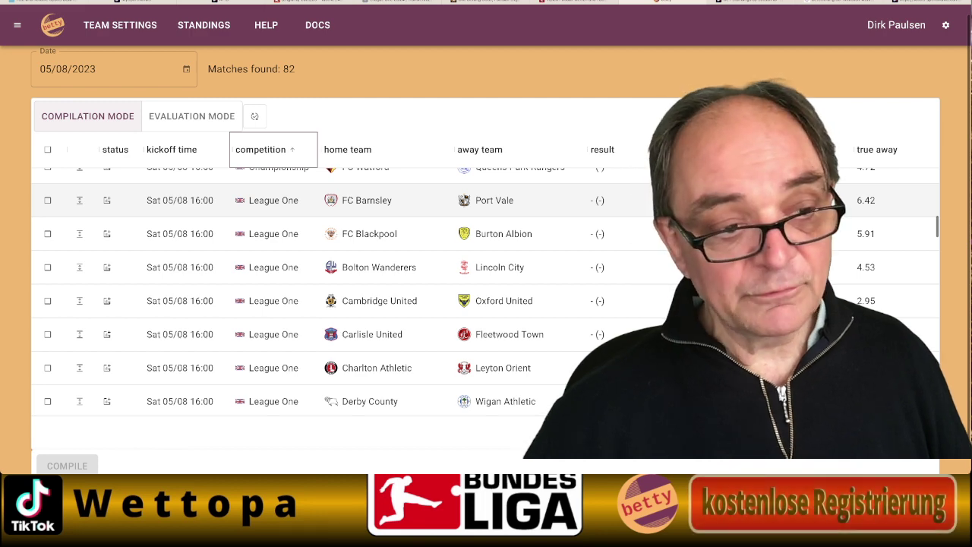
# Expand the details of the FC Barnsley – Port Vale match, and consult the kicker League One table and the bookmaker odds page
pyautogui.click(79, 200)
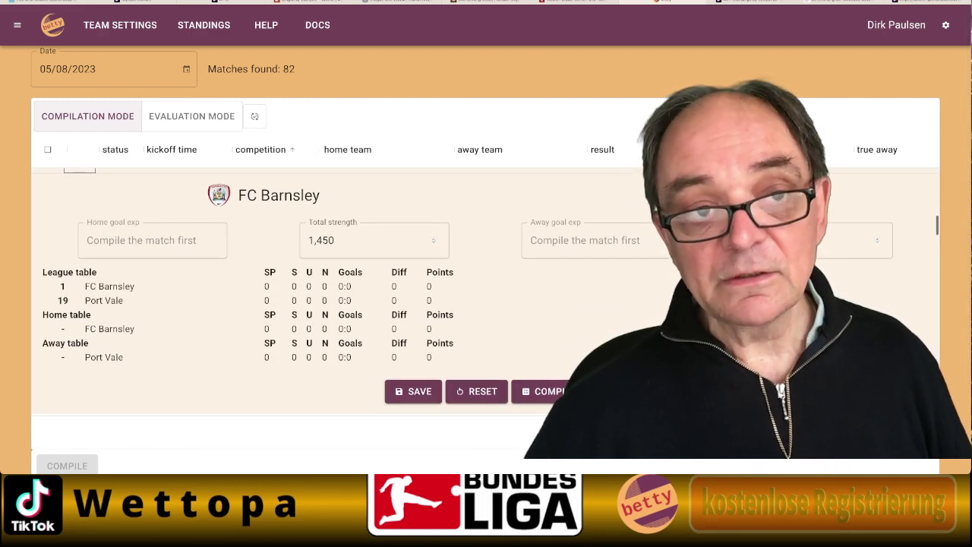
pyautogui.hotkey('ctrl', 'Tab')
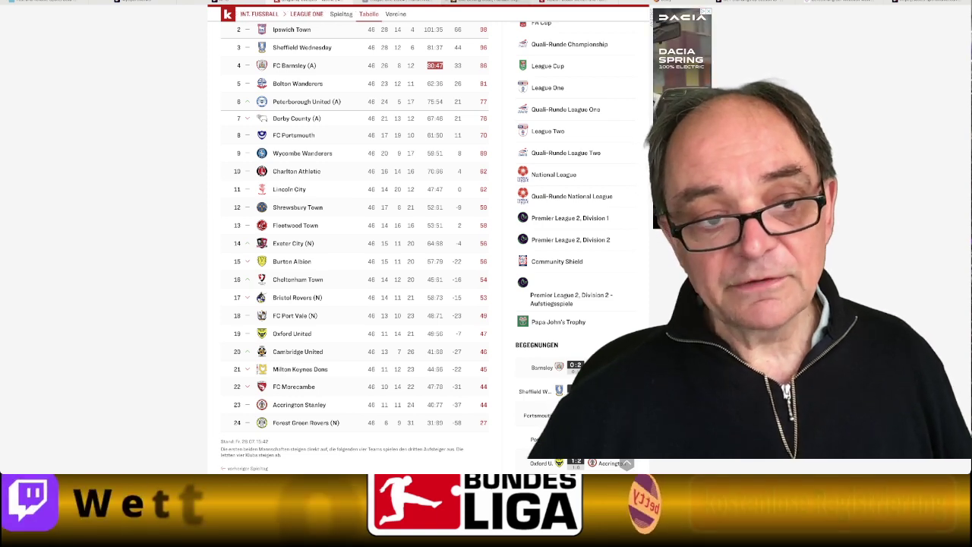
pyautogui.hotkey('ctrl', 'Tab')
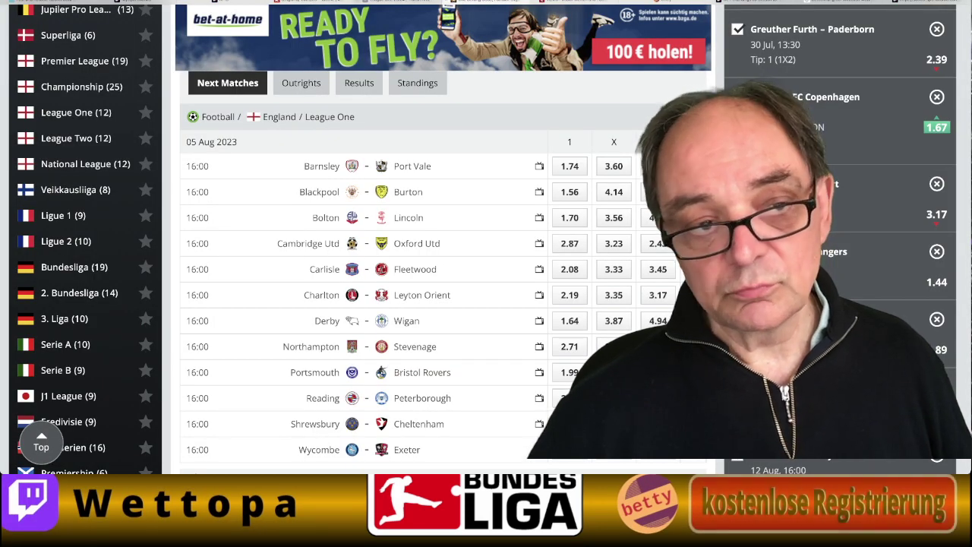
# Review the League One clubs' squad market values for 23/24 on Transfermarkt, and return to Betty's match list
pyautogui.hotkey('ctrl', 'Tab')
pyautogui.scroll(2, 374, 258)
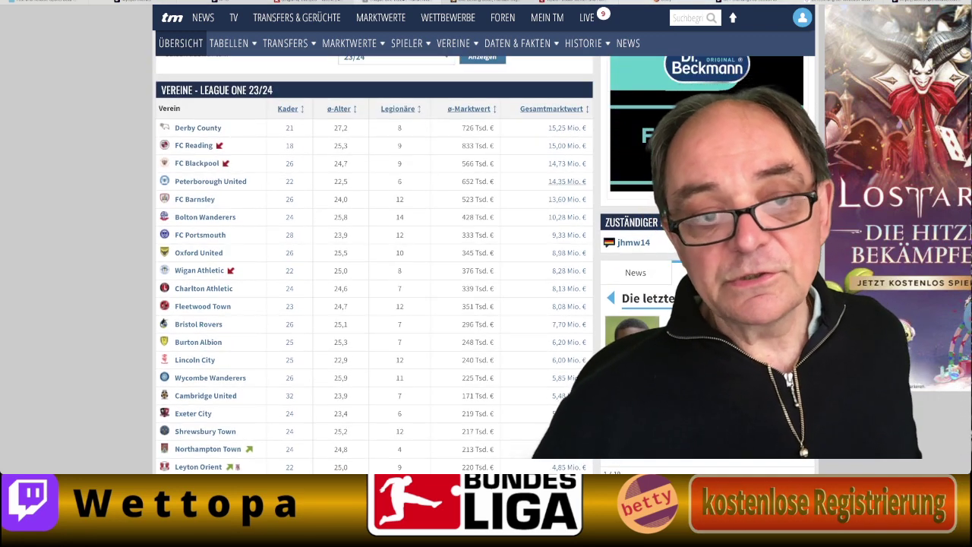
pyautogui.scroll(-4, 373, 258)
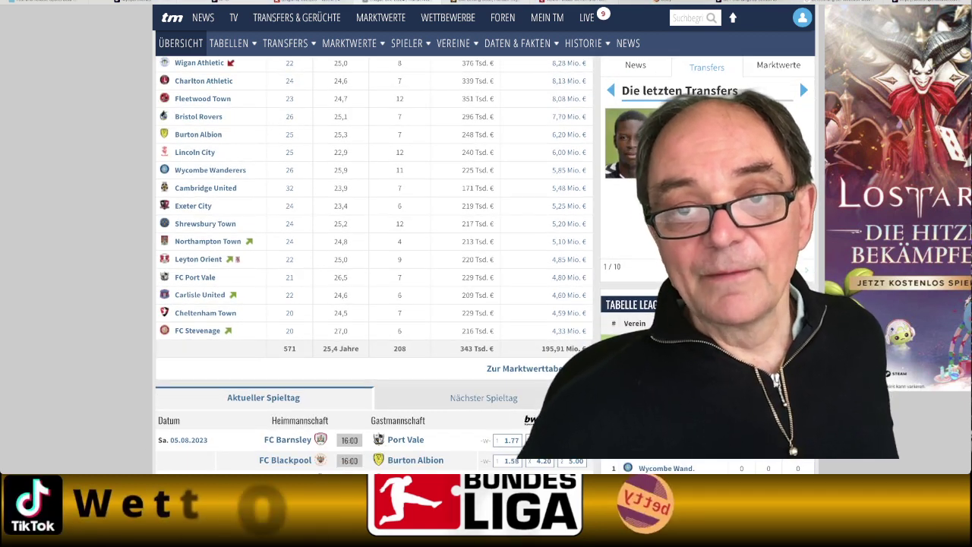
pyautogui.click(665, 2)
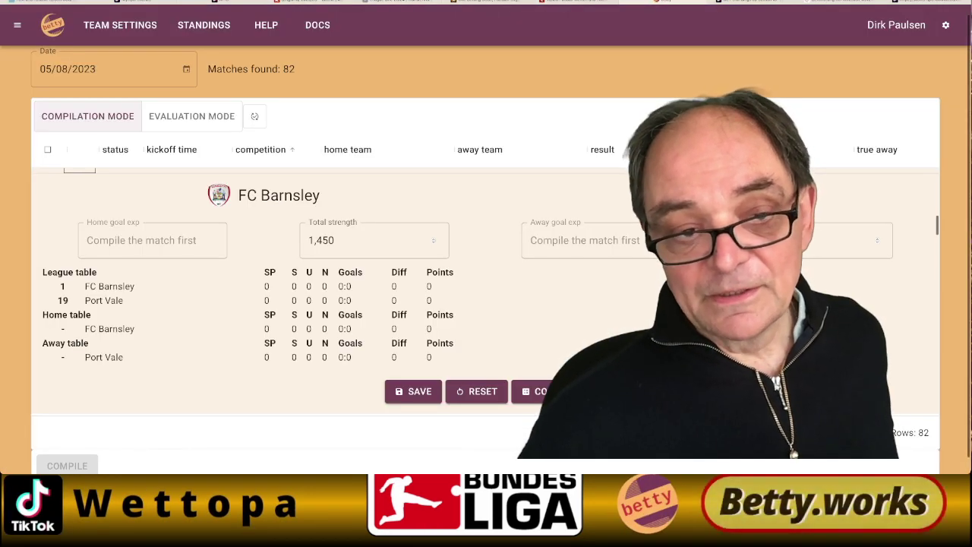
# Collapse the FC Barnsley – Port Vale details, and pick the 1.74 home-win odds for Barnsley – Port Vale on the bookmaker odds page
pyautogui.scroll(2, 303, 297)
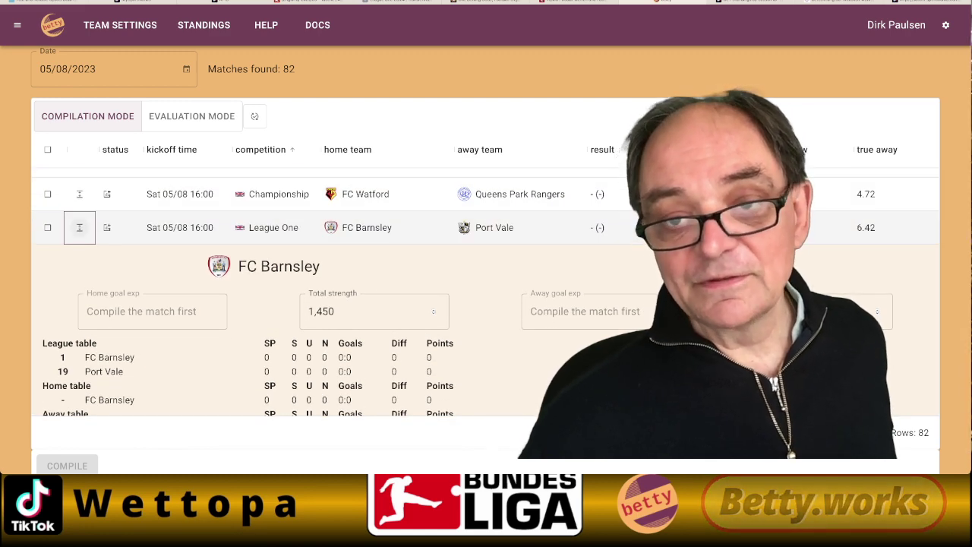
pyautogui.click(80, 227)
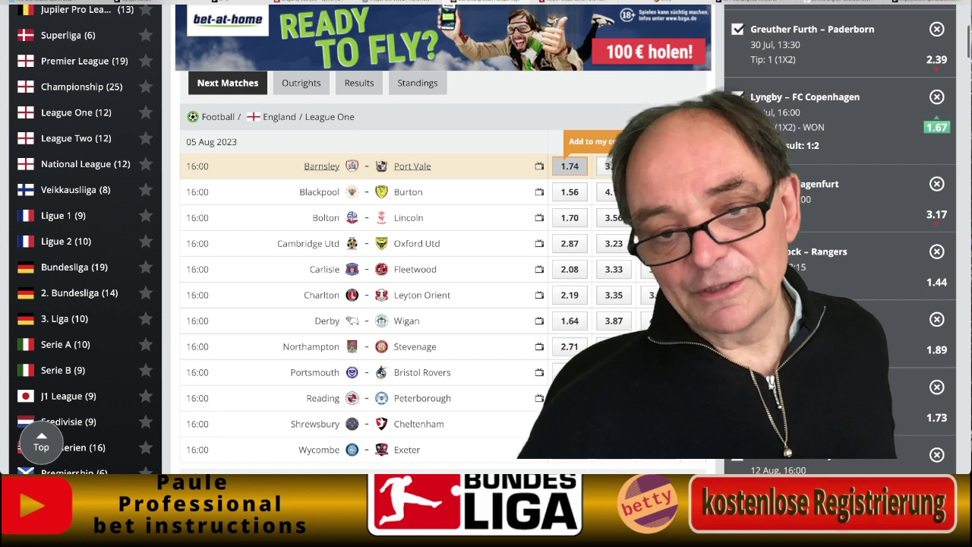
pyautogui.click(570, 165)
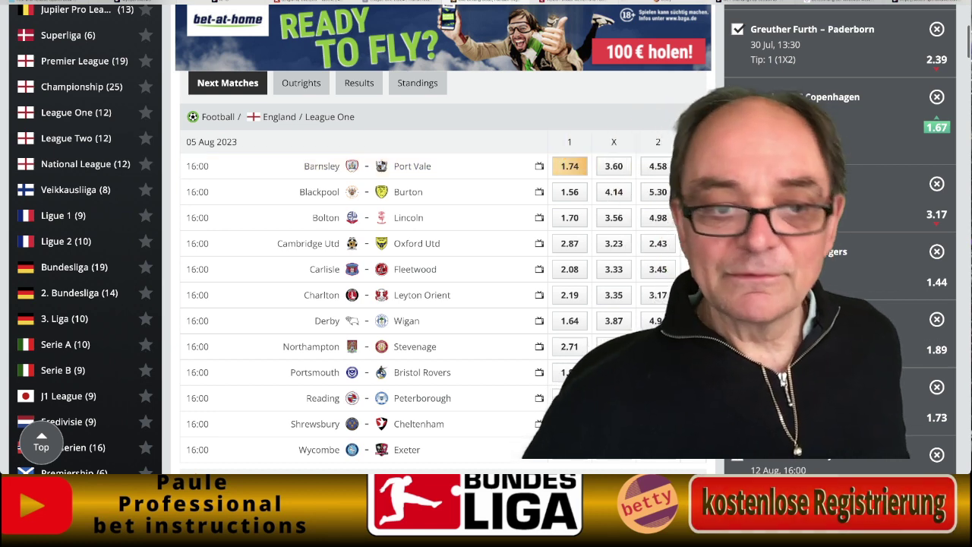